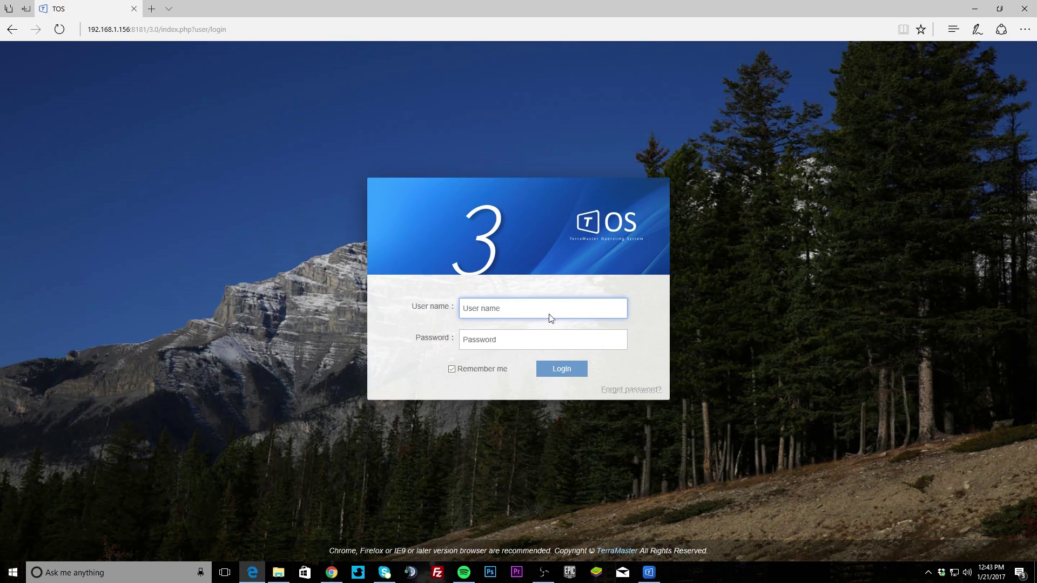
# Step: Sign in to the TOS web desktop as admin with the account password
pyautogui.write('admin')
pyautogui.press('Tab')
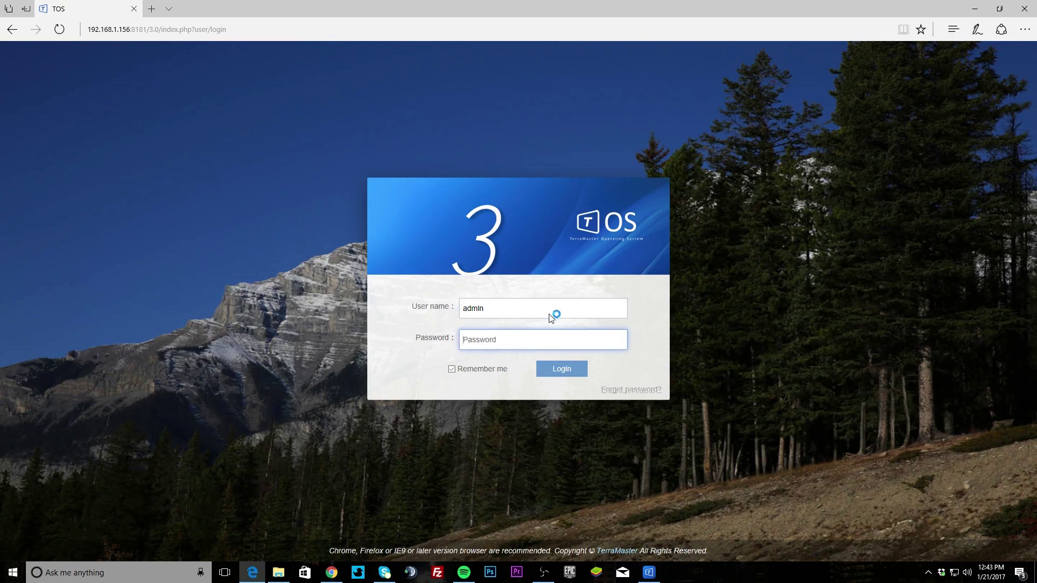
pyautogui.write('********')
pyautogui.press('Return')
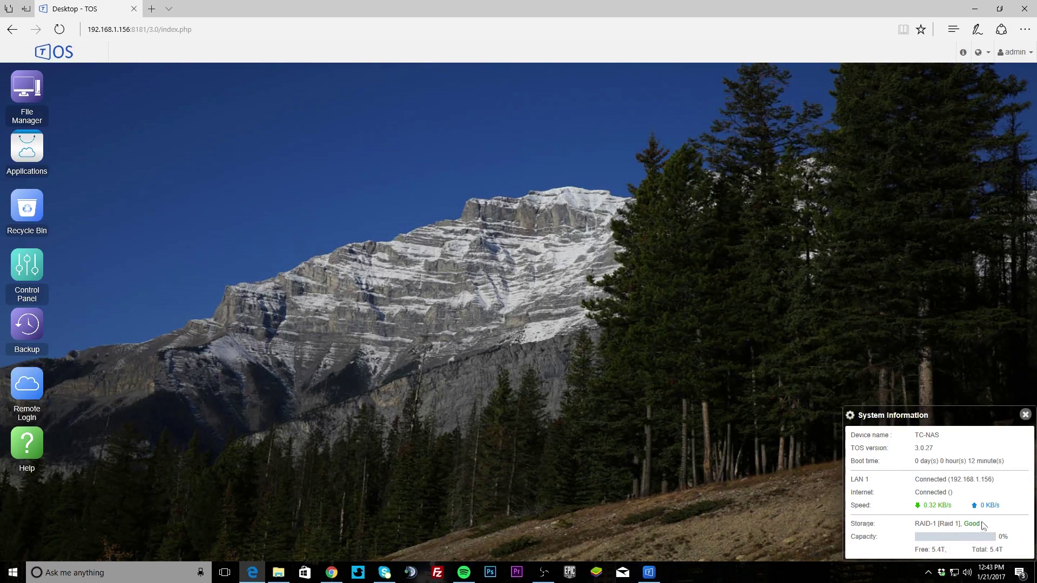
# Step: Close the System Information panel and open the admin account menu
pyautogui.click(1025, 416)
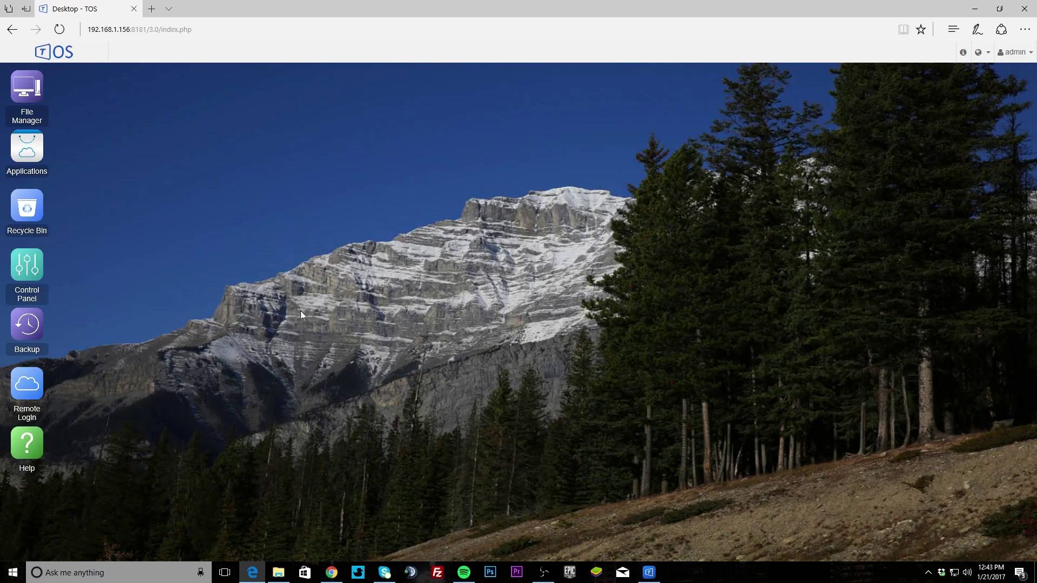
pyautogui.click(1016, 52)
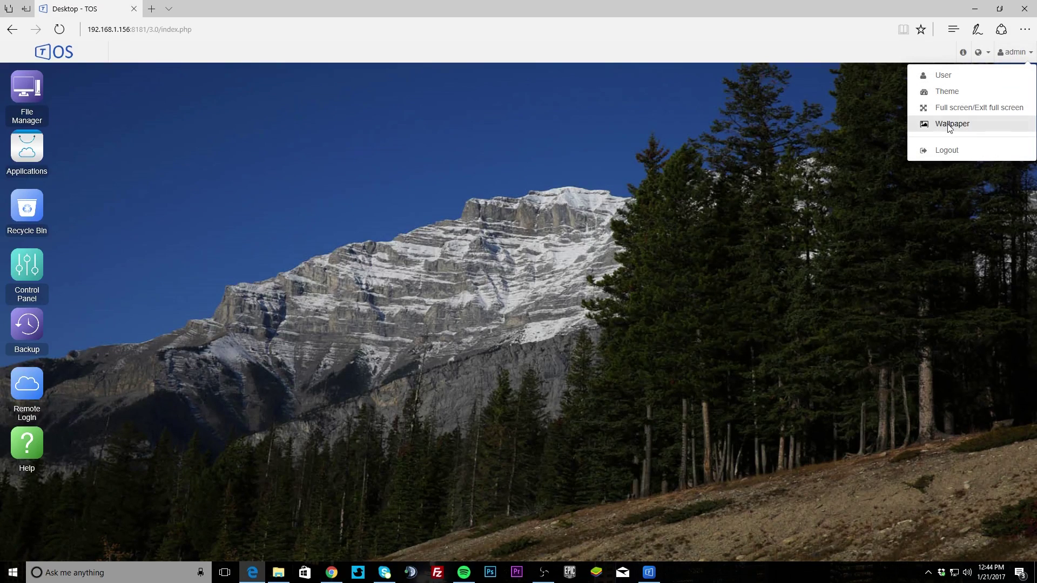
pyautogui.click(935, 93)
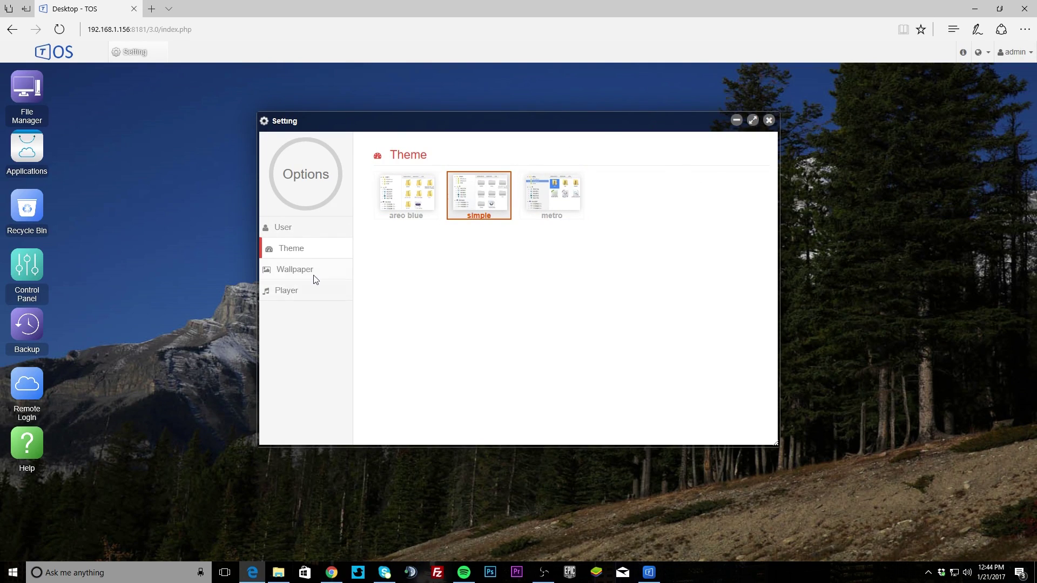
pyautogui.click(306, 292)
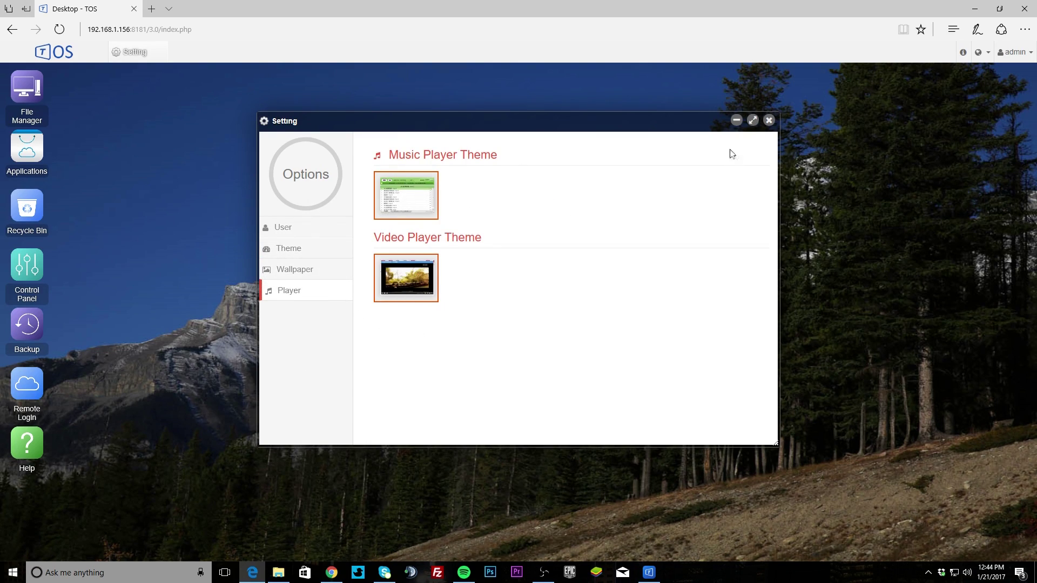
pyautogui.click(769, 120)
pyautogui.click(1003, 54)
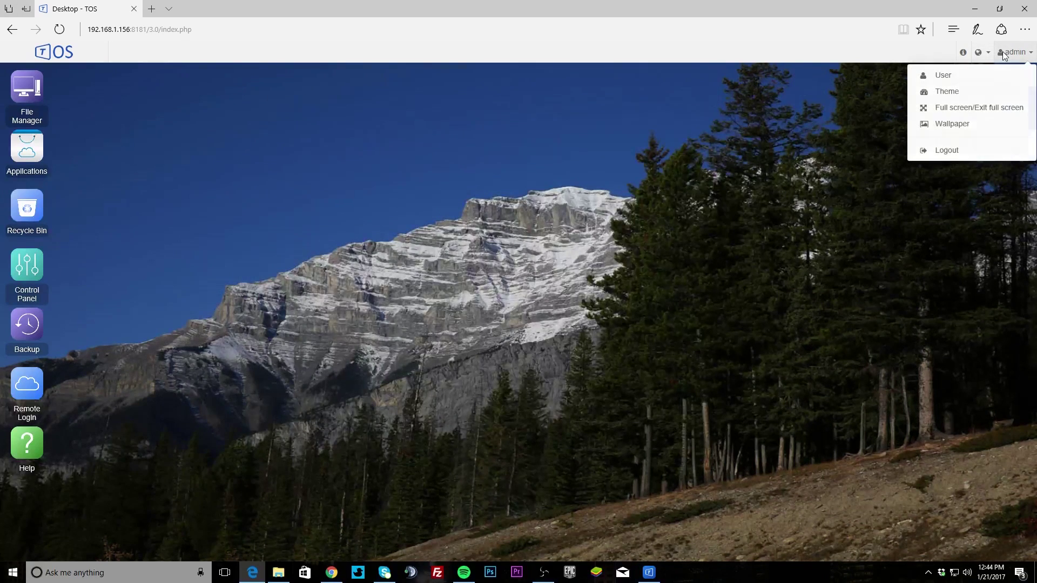
pyautogui.click(978, 52)
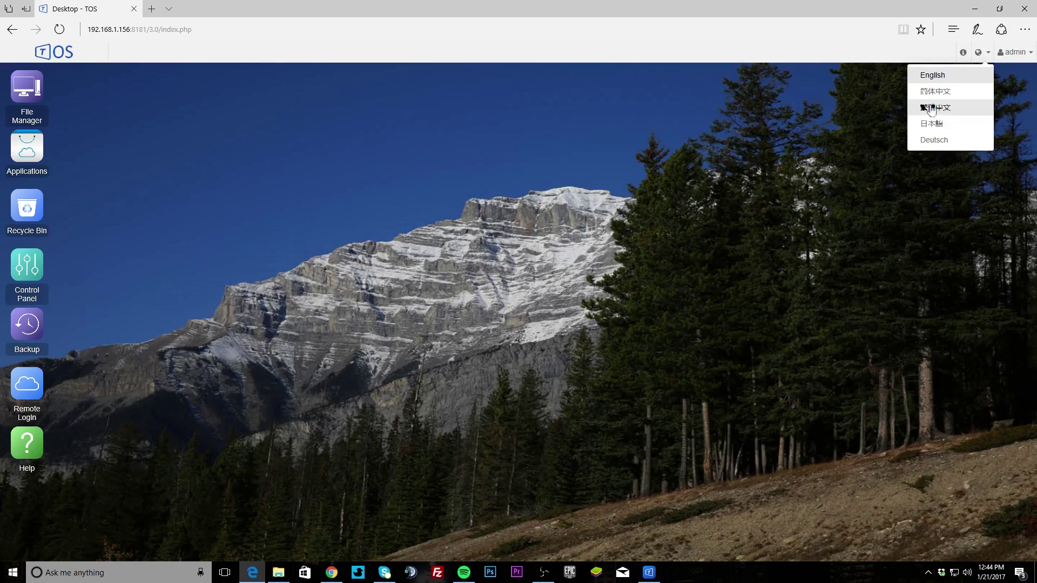
pyautogui.click(960, 56)
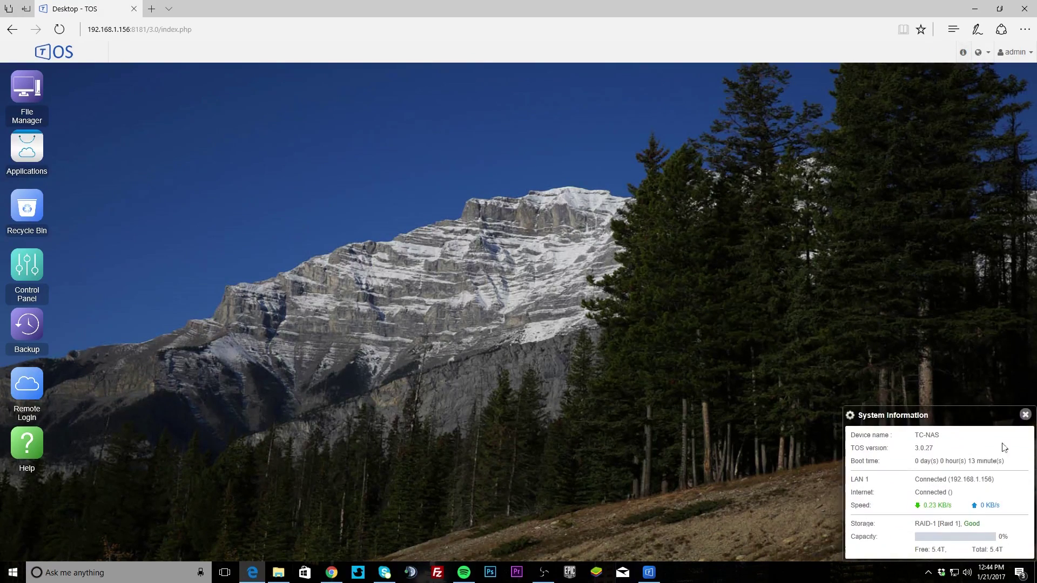
pyautogui.click(1026, 414)
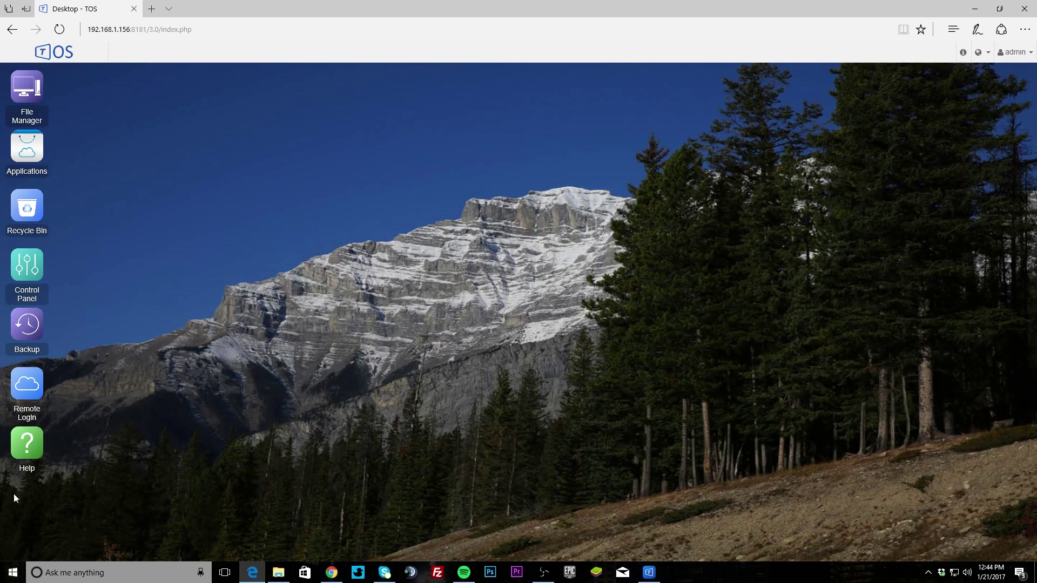
# Step: Open File Manager full-screen and preview the image Thinkcomputers.png
pyautogui.click(38, 95)
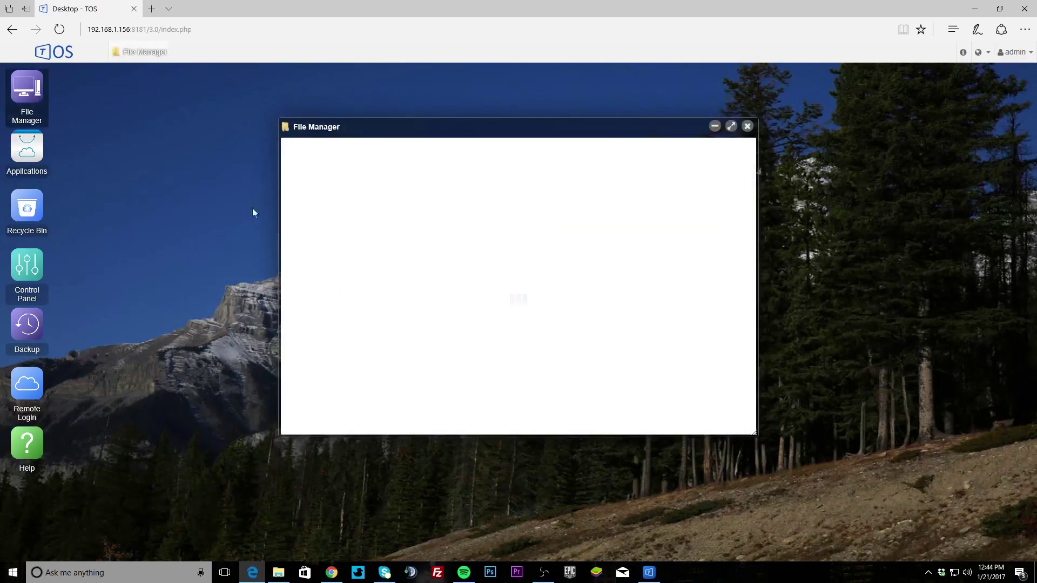
pyautogui.moveTo(503, 125); pyautogui.dragTo(423, 136)
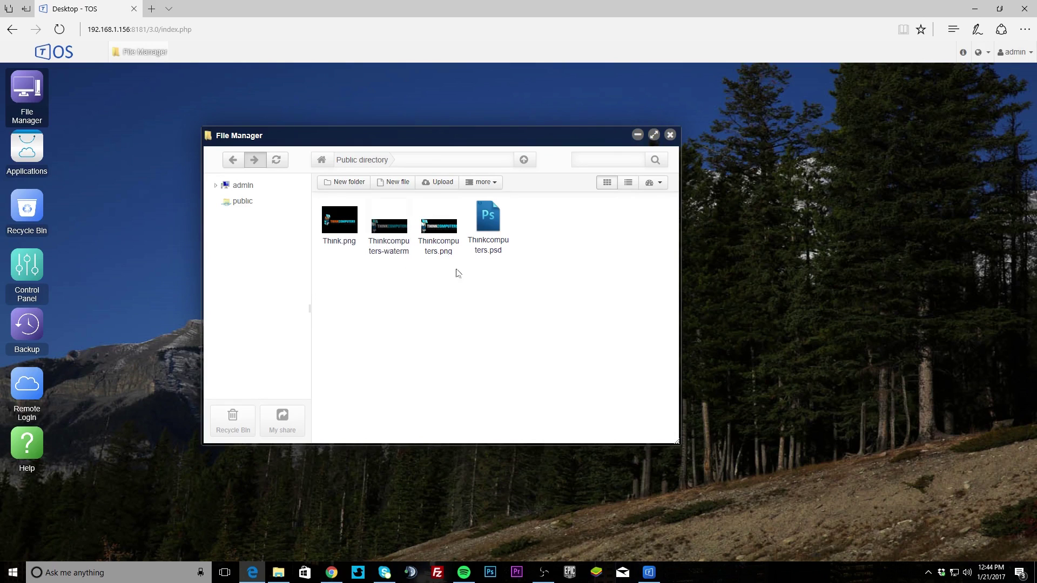
pyautogui.click(653, 135)
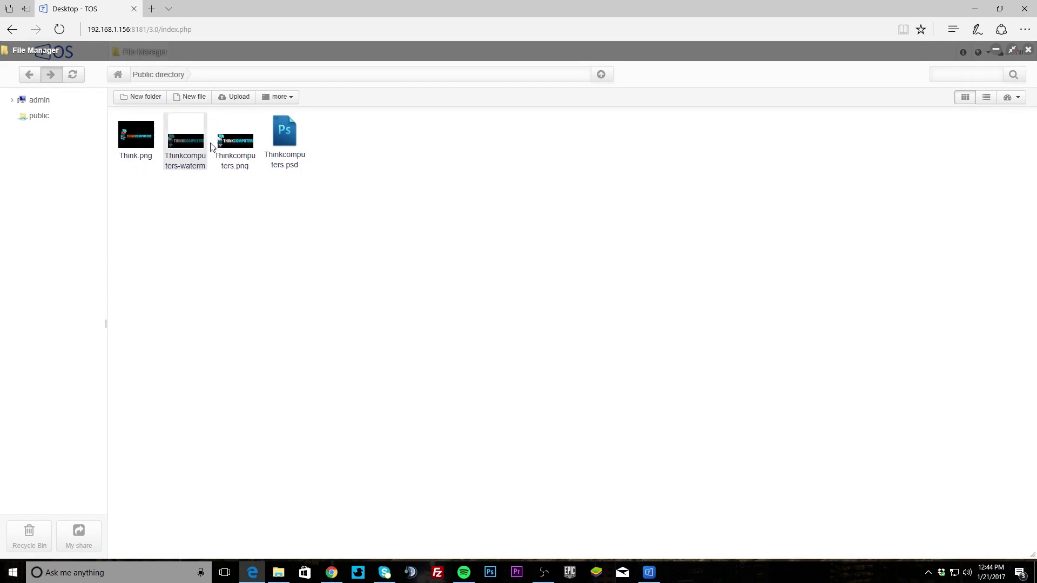
pyautogui.doubleClick(234, 147)
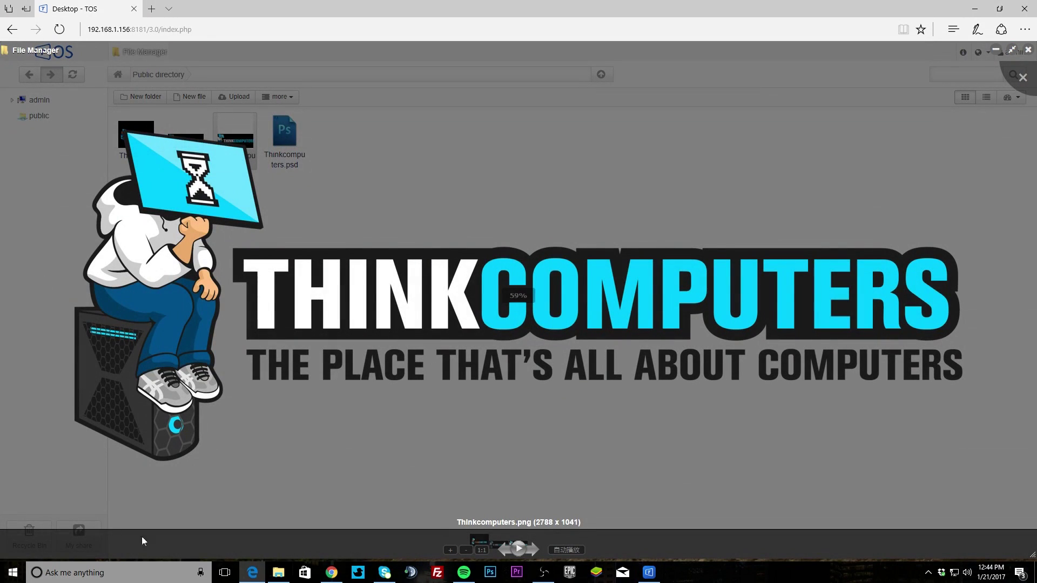
pyautogui.click(1023, 77)
# Step: Delete Think.png from the public folder and close File Manager
pyautogui.click(141, 142)
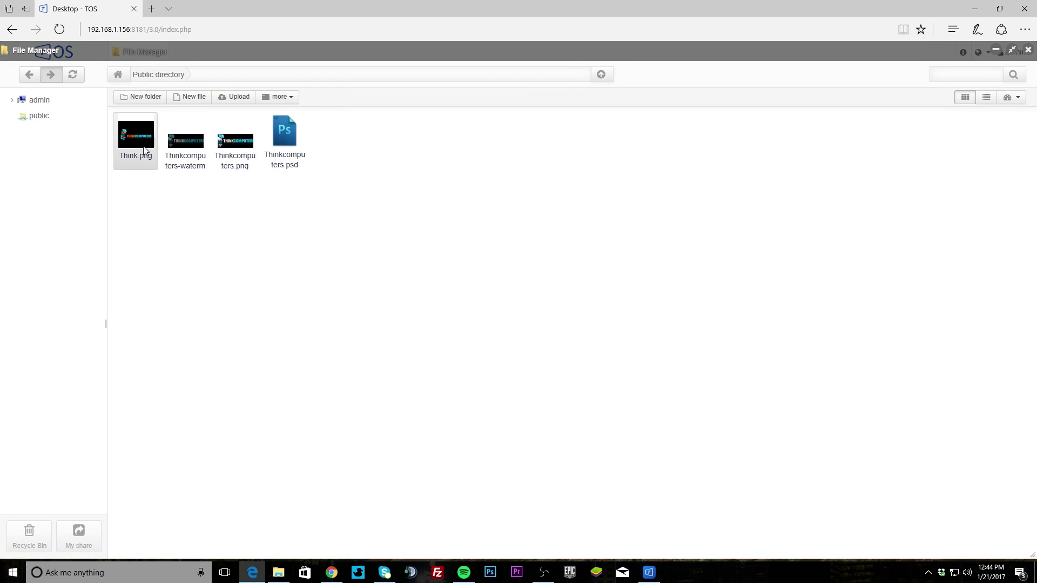
pyautogui.press('Delete')
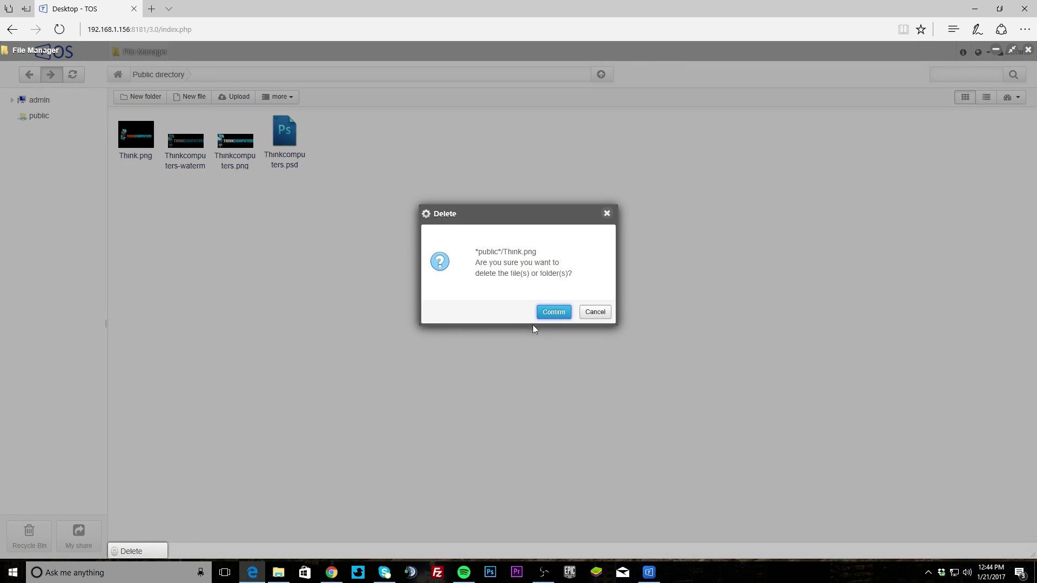
pyautogui.click(546, 315)
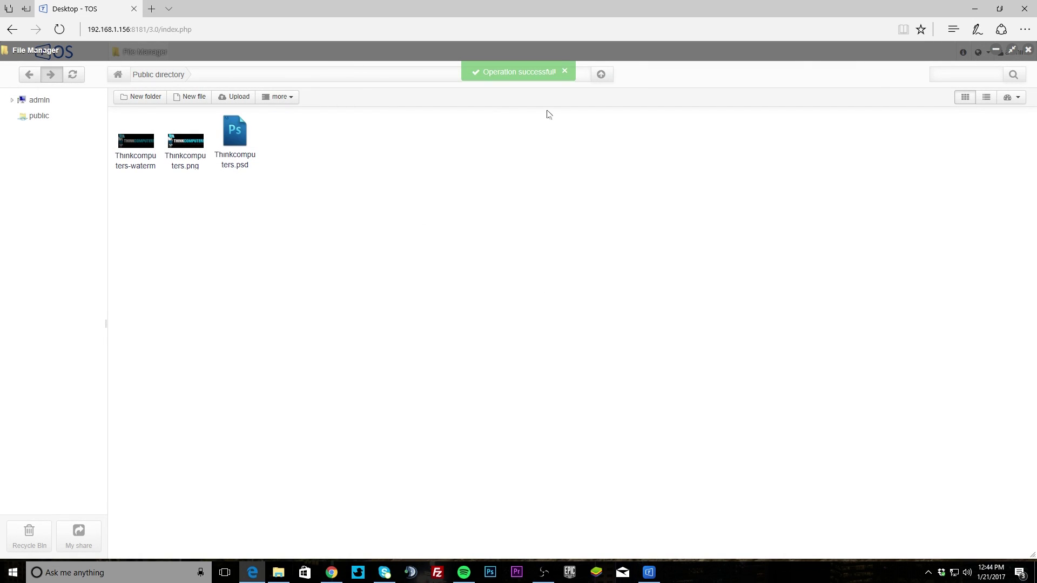
pyautogui.click(1028, 49)
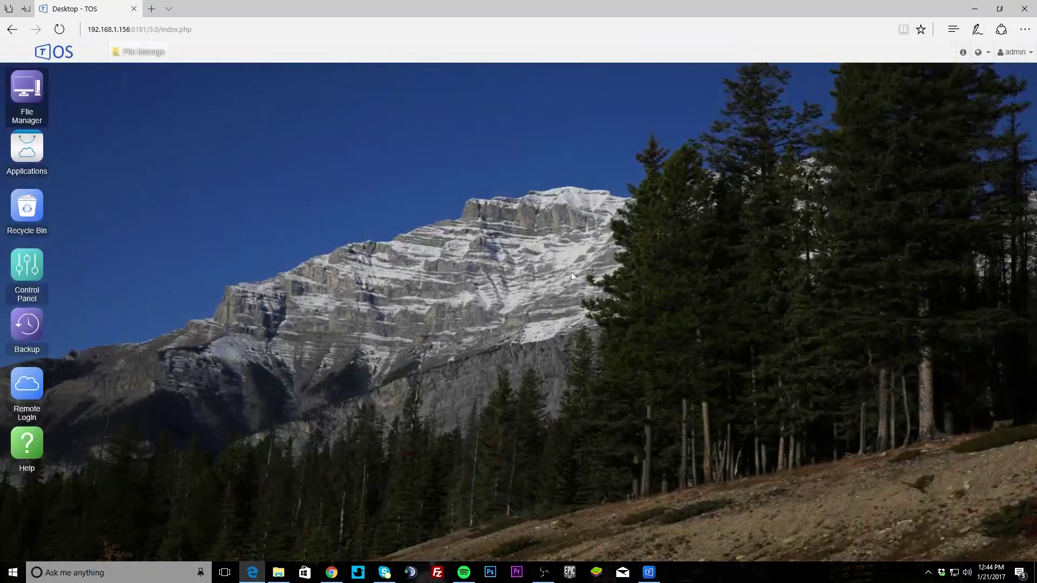
# Step: Empty the Recycle Bin to permanently remove Think.png, then close it
pyautogui.doubleClick(36, 222)
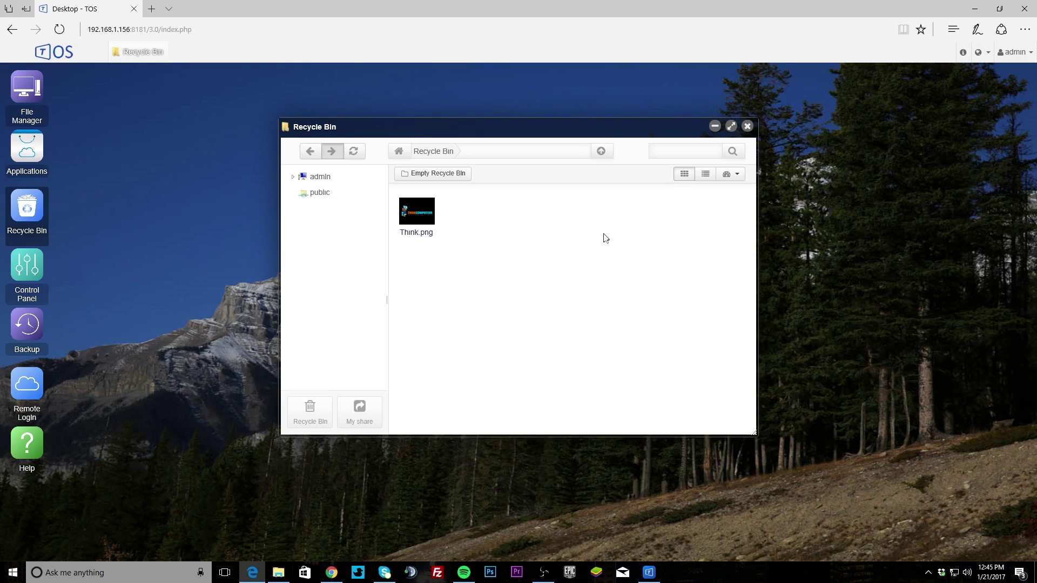
pyautogui.click(419, 175)
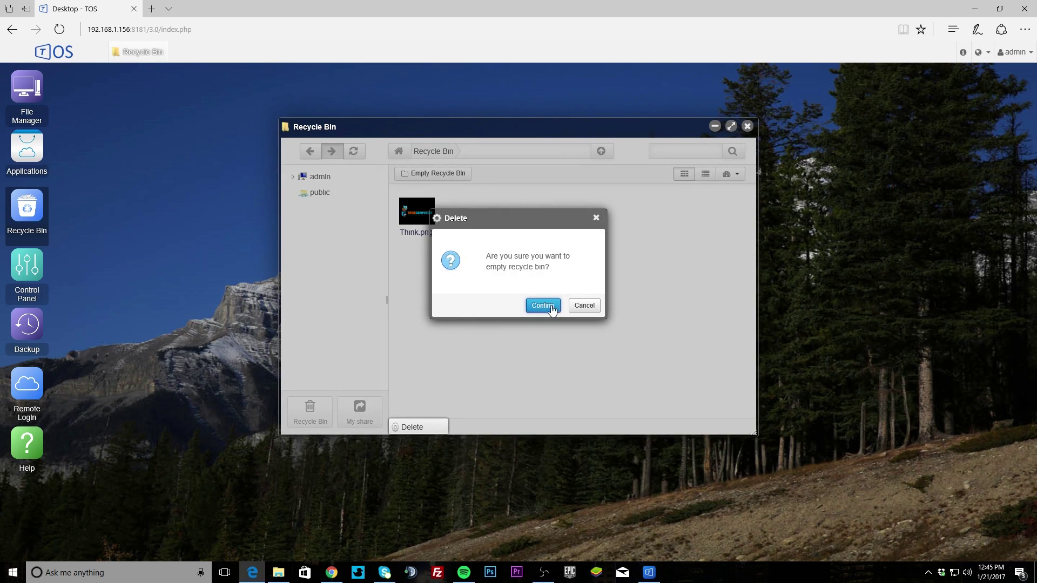
pyautogui.click(550, 306)
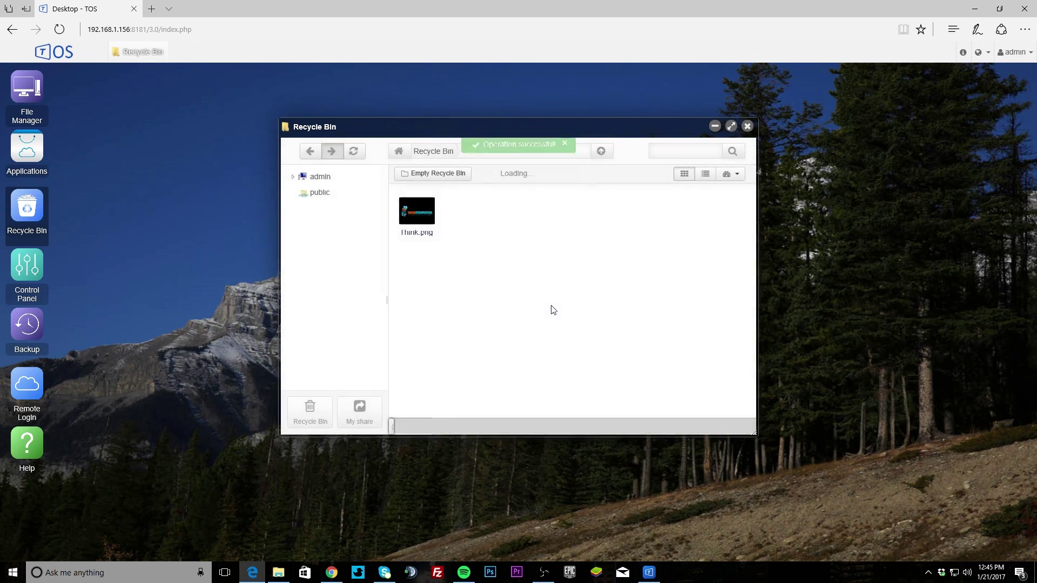
pyautogui.click(748, 129)
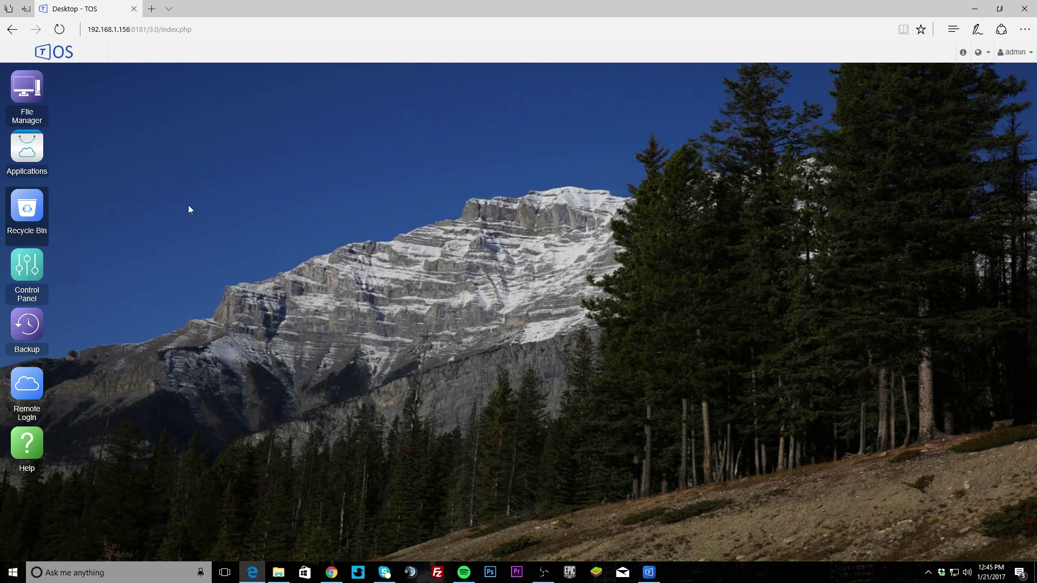
# Step: Open the Applications catalogue full-screen and scroll through the All list
pyautogui.click(33, 158)
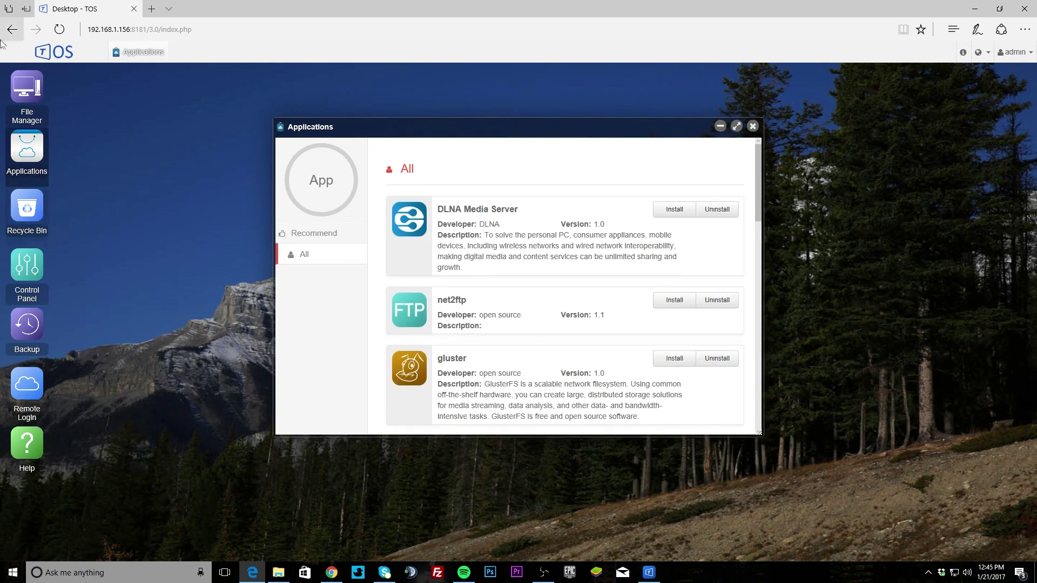
pyautogui.click(736, 128)
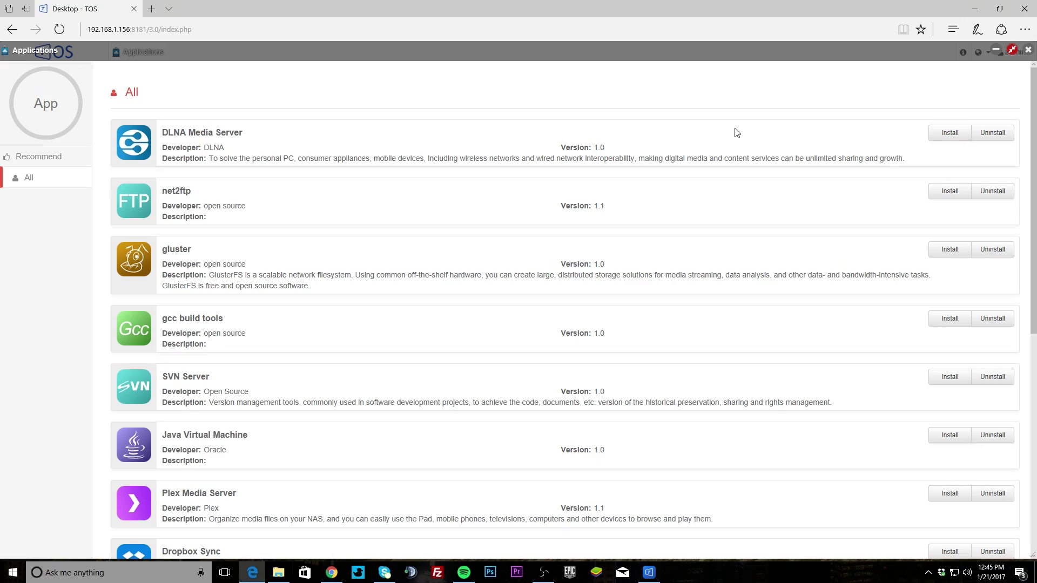
pyautogui.scroll(-7, 445, 320)
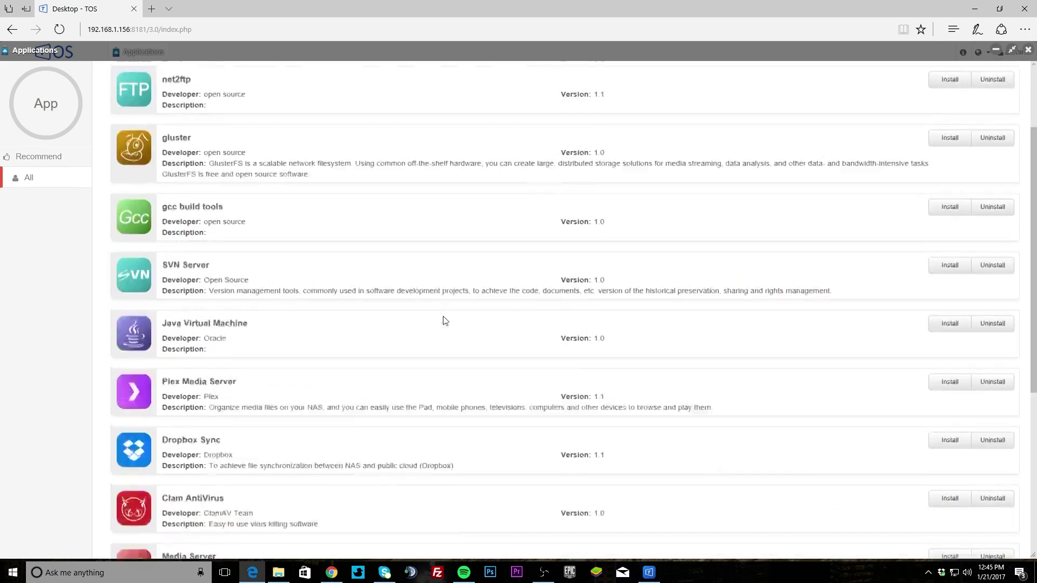
pyautogui.scroll(7, 454, 340)
pyautogui.scroll(-6, 458, 367)
pyautogui.scroll(6, 456, 370)
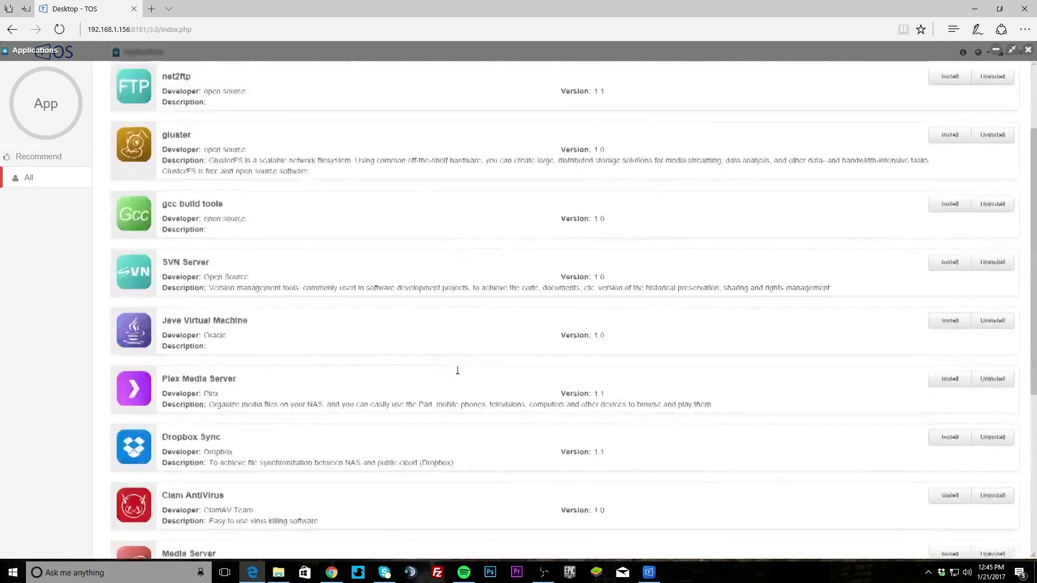
pyautogui.scroll(-7, 455, 378)
pyautogui.scroll(7, 454, 384)
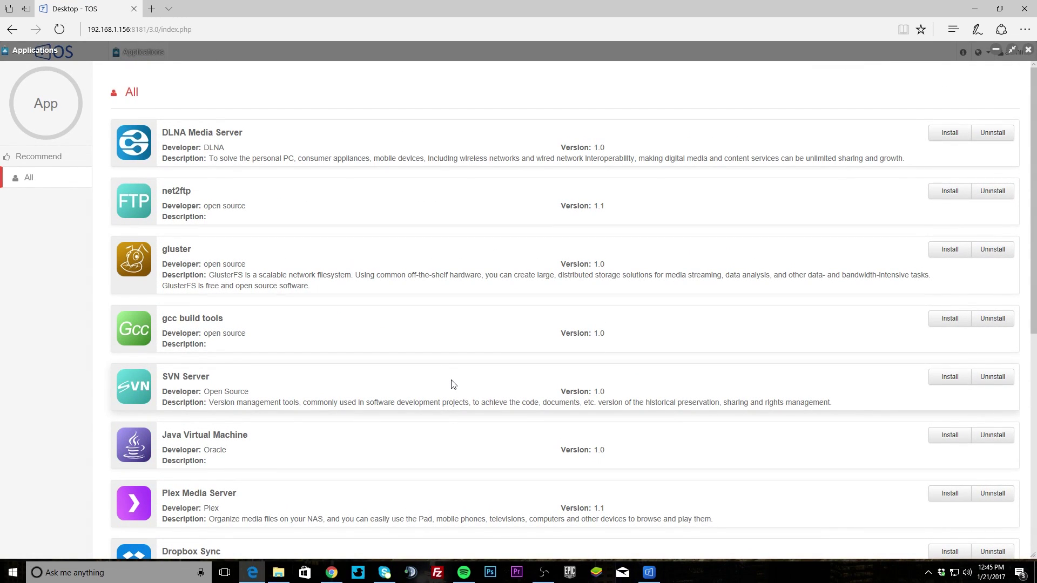
pyautogui.scroll(-7, 456, 386)
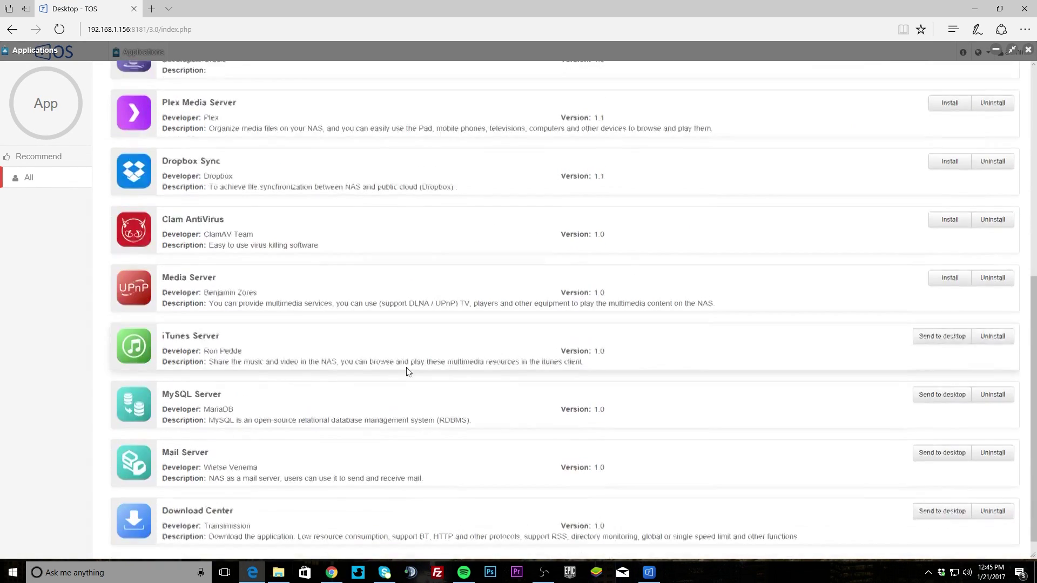
pyautogui.scroll(7, 432, 392)
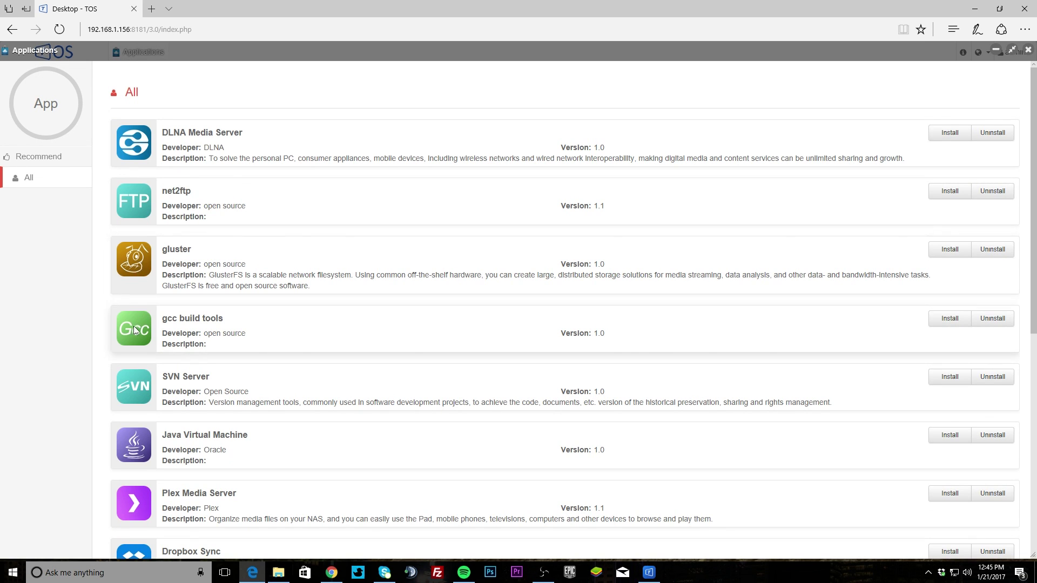
# Step: Browse the rest of the application list, then restore and close the Applications window
pyautogui.scroll(-4, 134, 326)
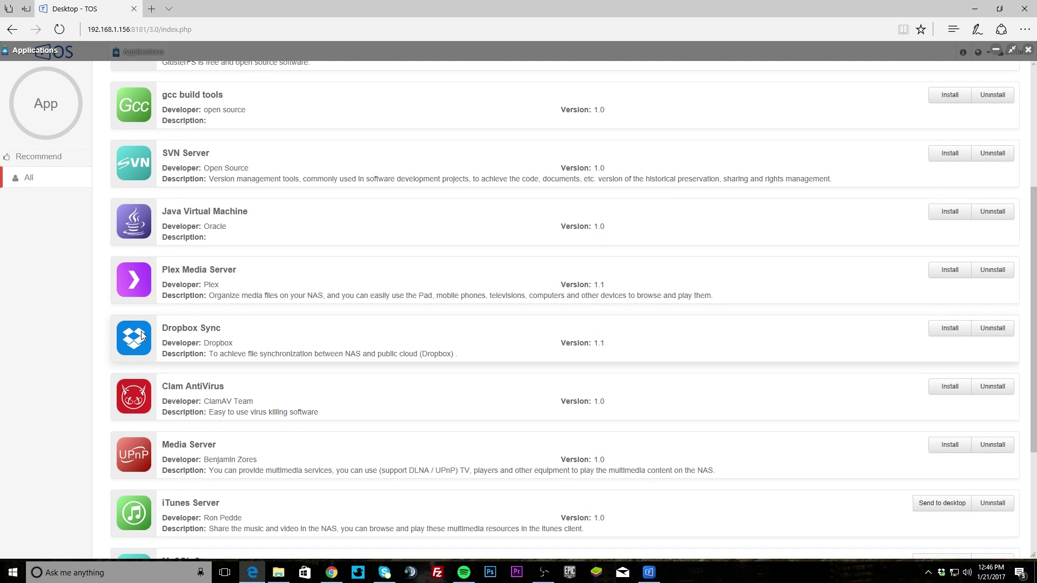
pyautogui.scroll(-3, 142, 335)
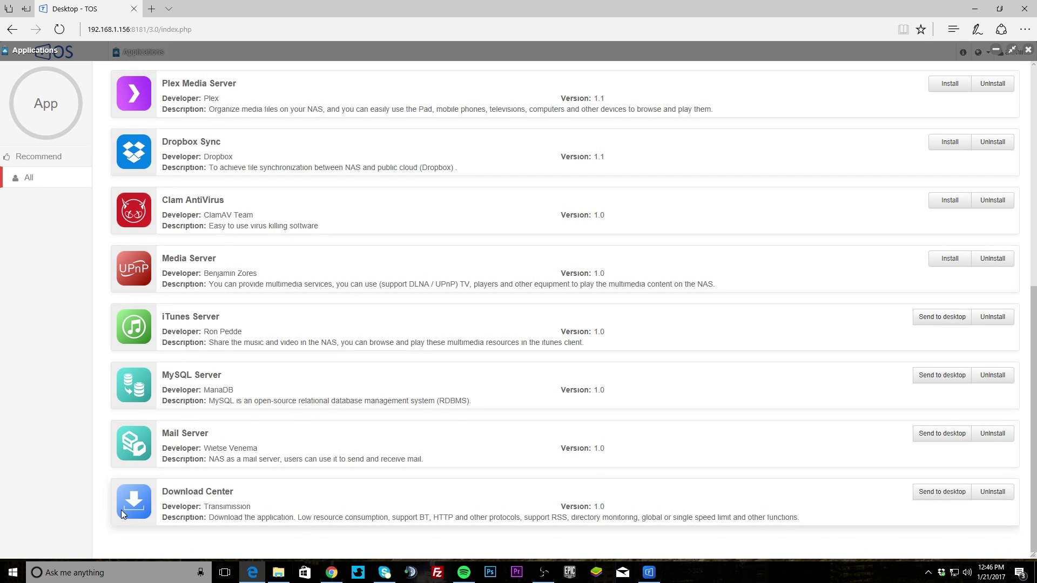
pyautogui.scroll(4, 119, 500)
pyautogui.scroll(-4, 118, 485)
pyautogui.scroll(6, 940, 497)
pyautogui.scroll(-6, 948, 490)
pyautogui.scroll(7, 977, 457)
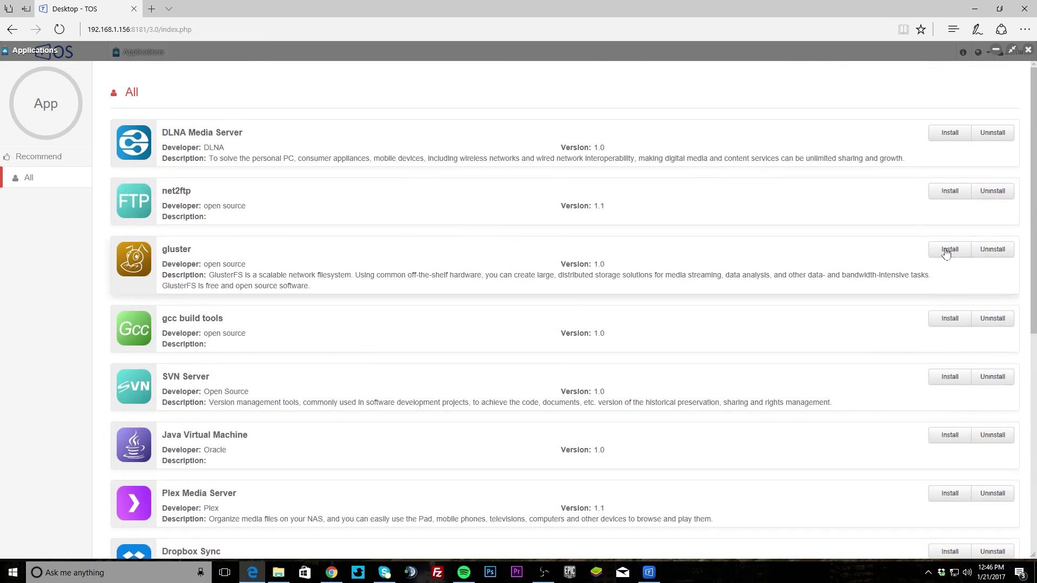
pyautogui.click(1011, 51)
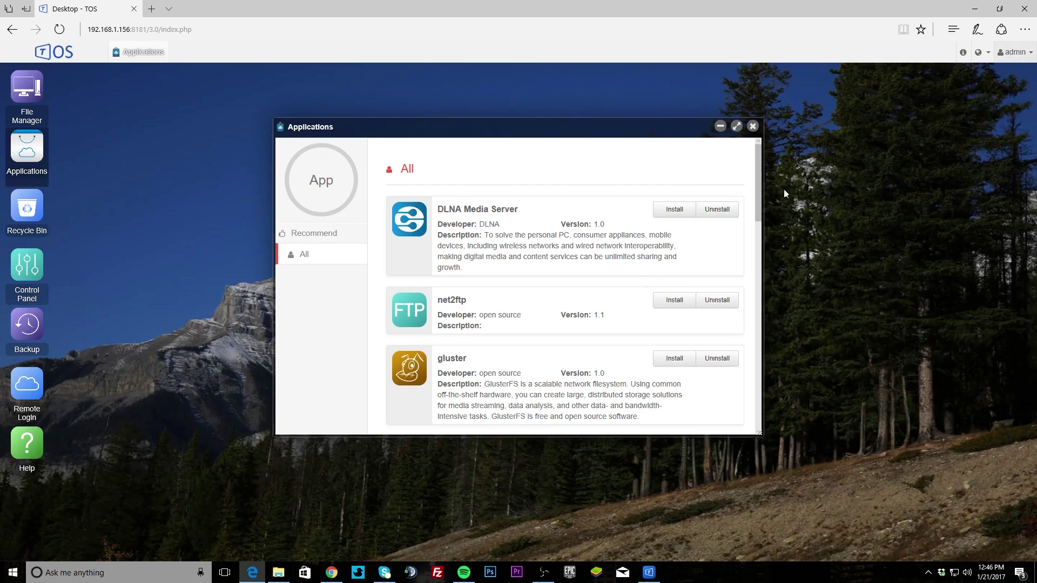
pyautogui.click(753, 126)
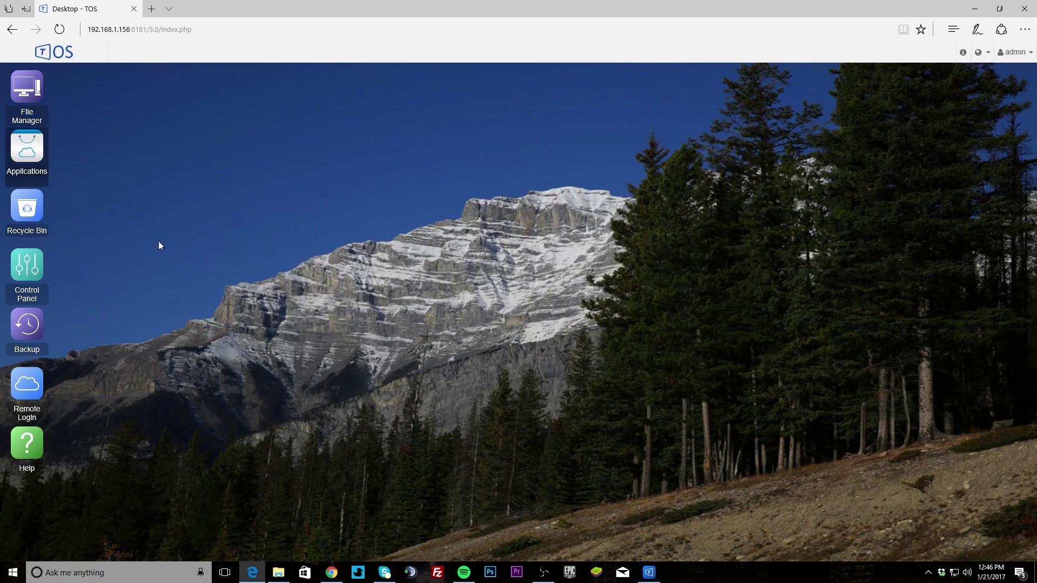
# Step: Open the Control Panel and view the User accounts list under Privileges
pyautogui.click(25, 271)
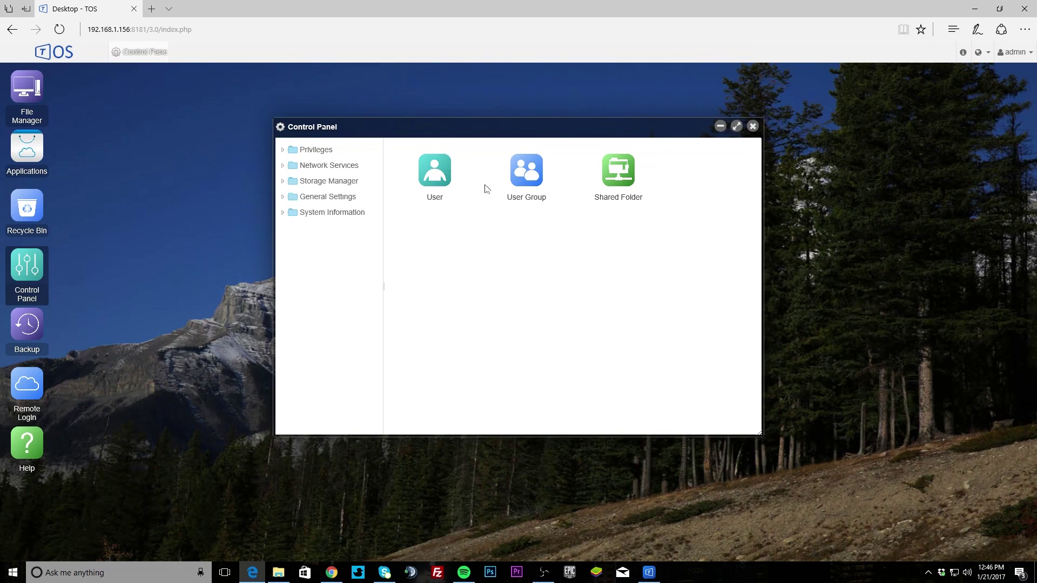
pyautogui.click(429, 173)
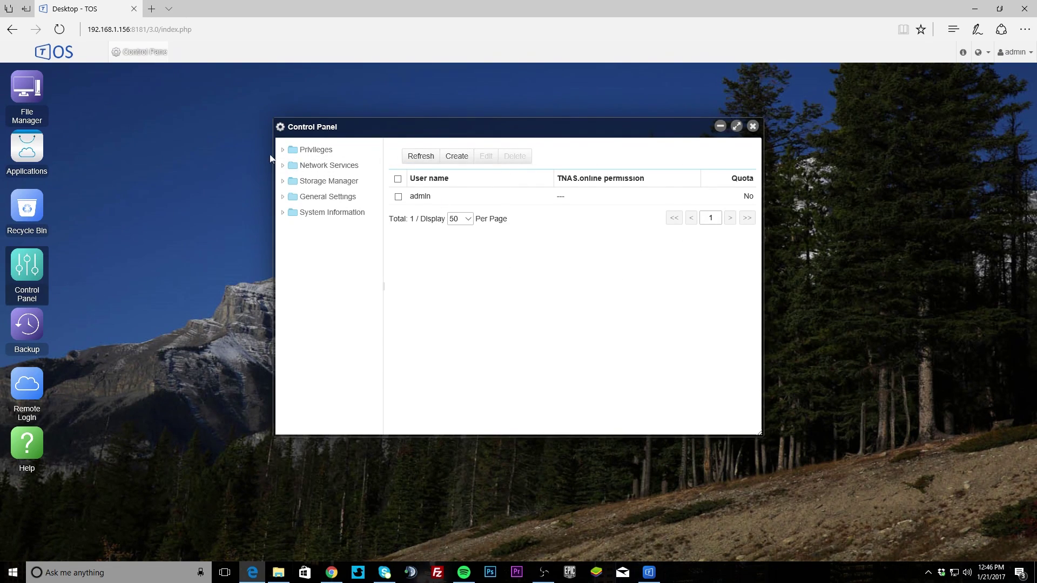
pyautogui.click(292, 152)
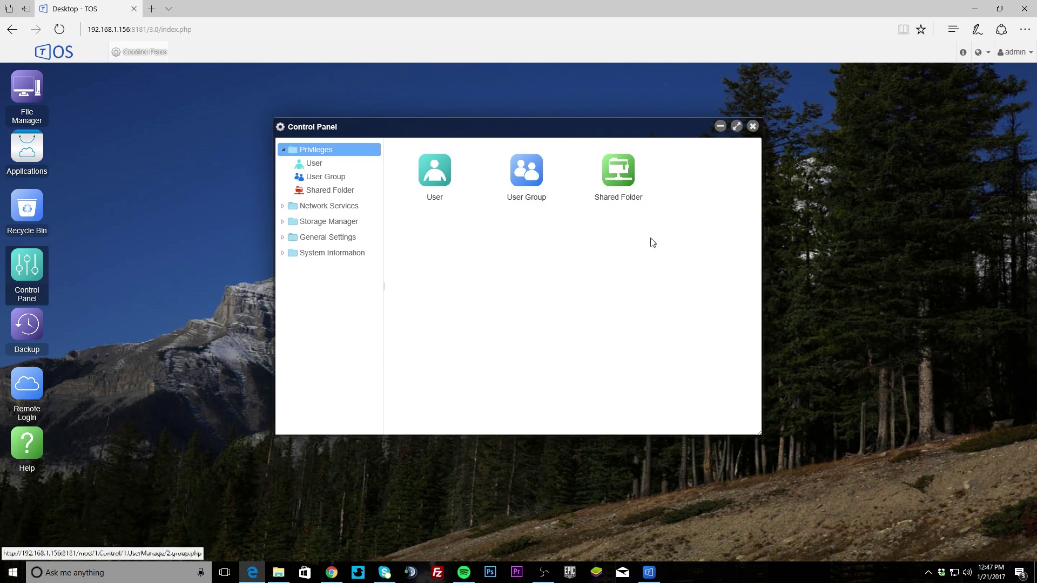
# Step: Review Network settings: interface status, LAN 1 connection details and Wi-Fi
pyautogui.click(332, 206)
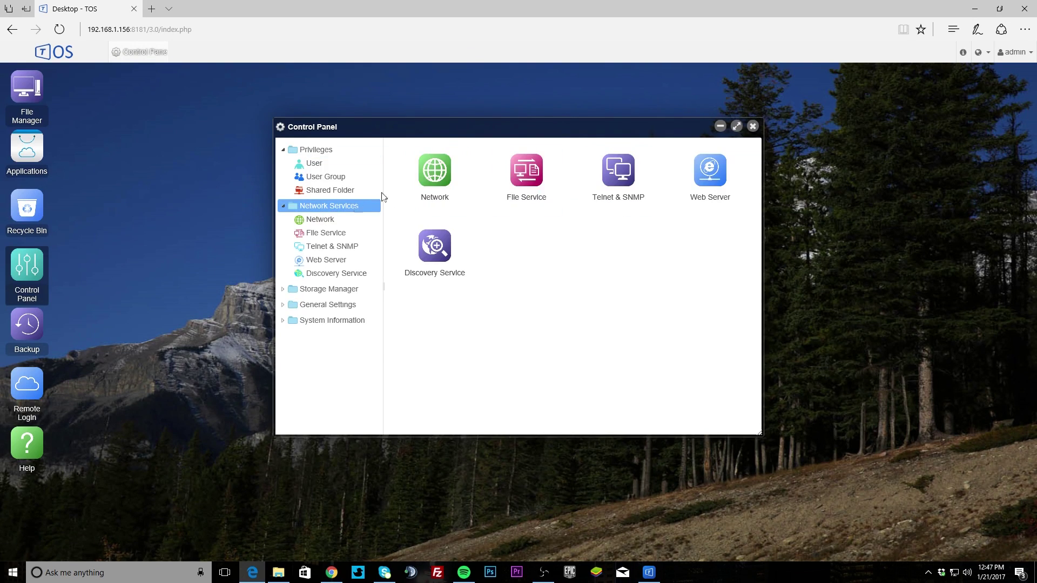
pyautogui.click(438, 171)
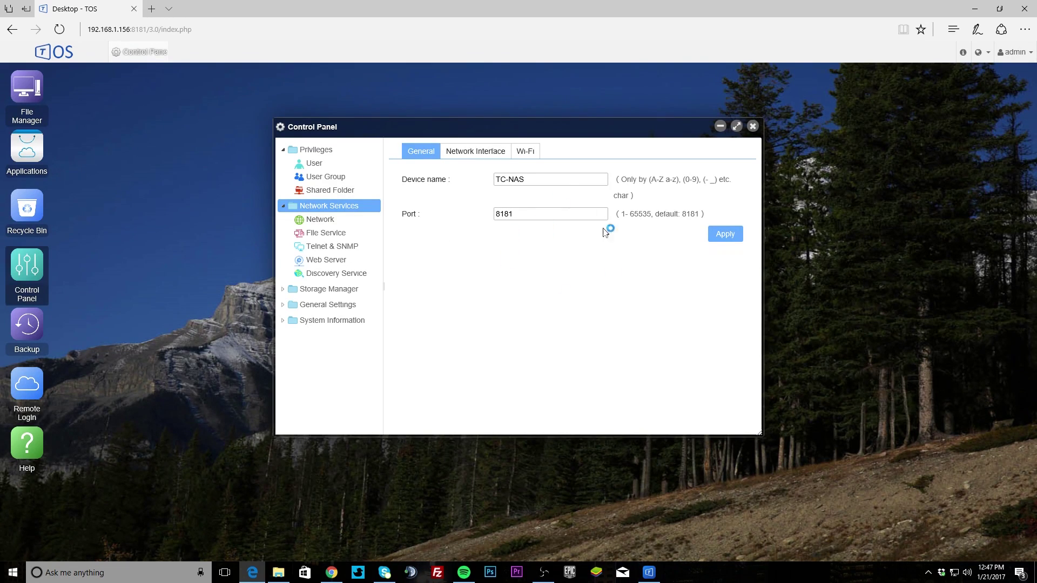
pyautogui.click(483, 154)
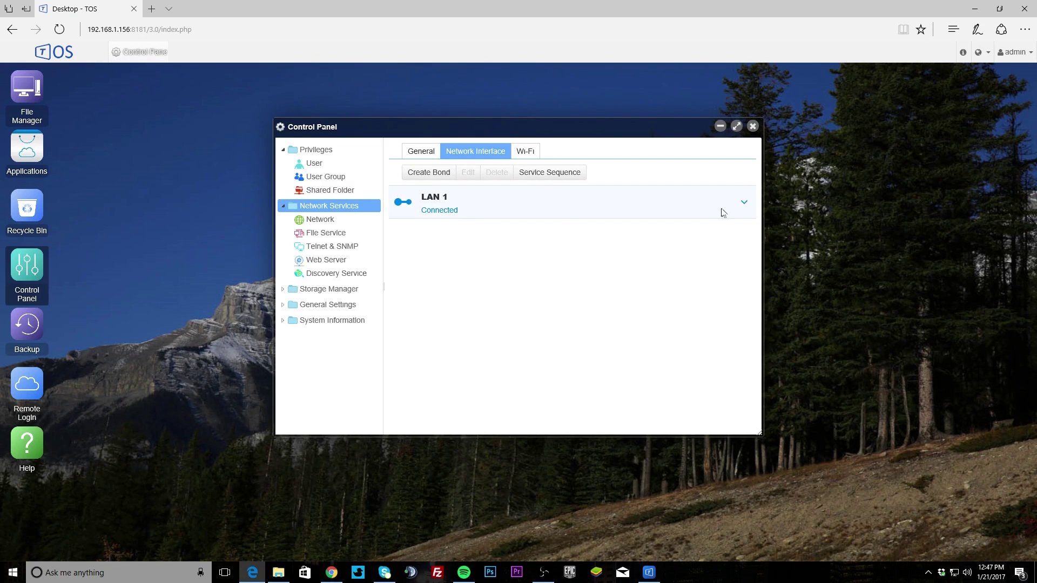
pyautogui.click(745, 202)
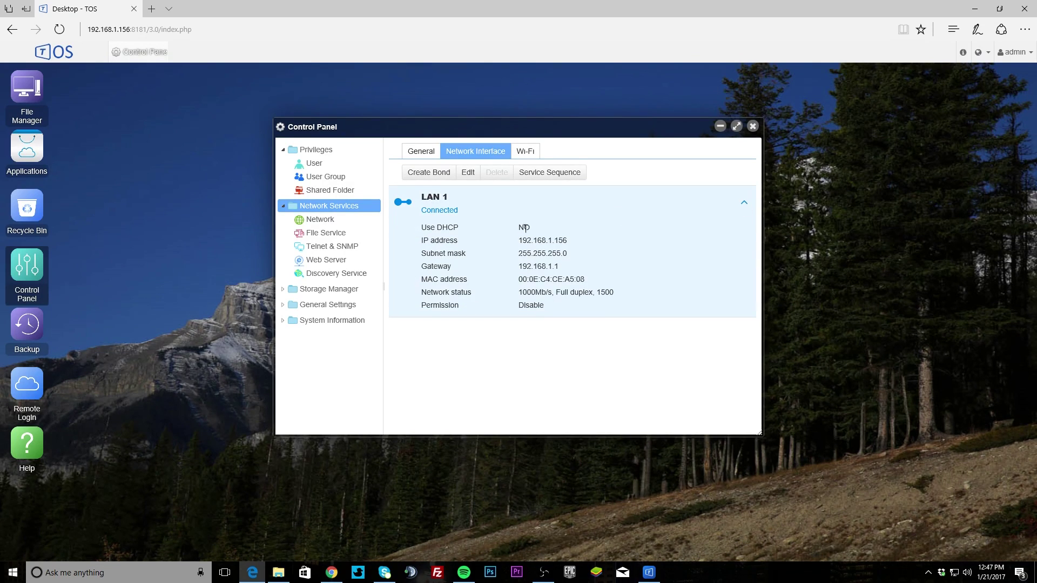
pyautogui.click(525, 157)
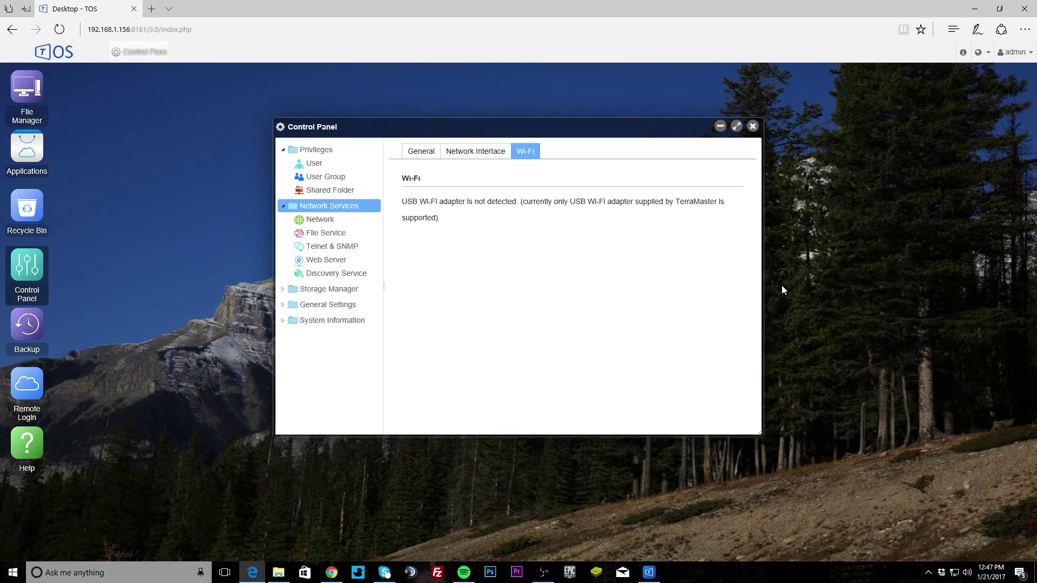
pyautogui.click(489, 155)
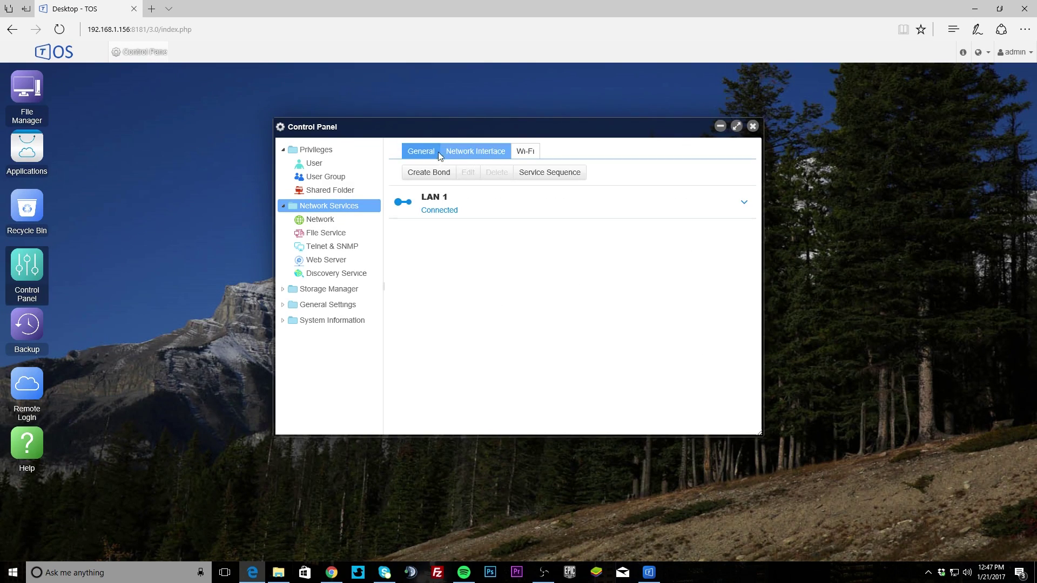
pyautogui.click(435, 154)
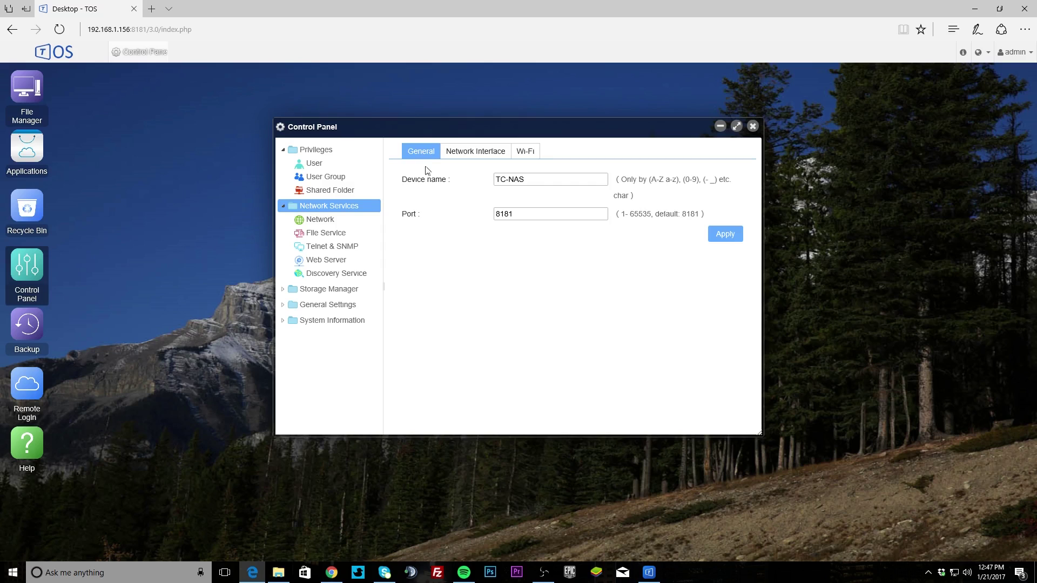
# Step: Check the File Service, Telnet/SSH and Web Server settings, including the virtual host list
pyautogui.click(325, 236)
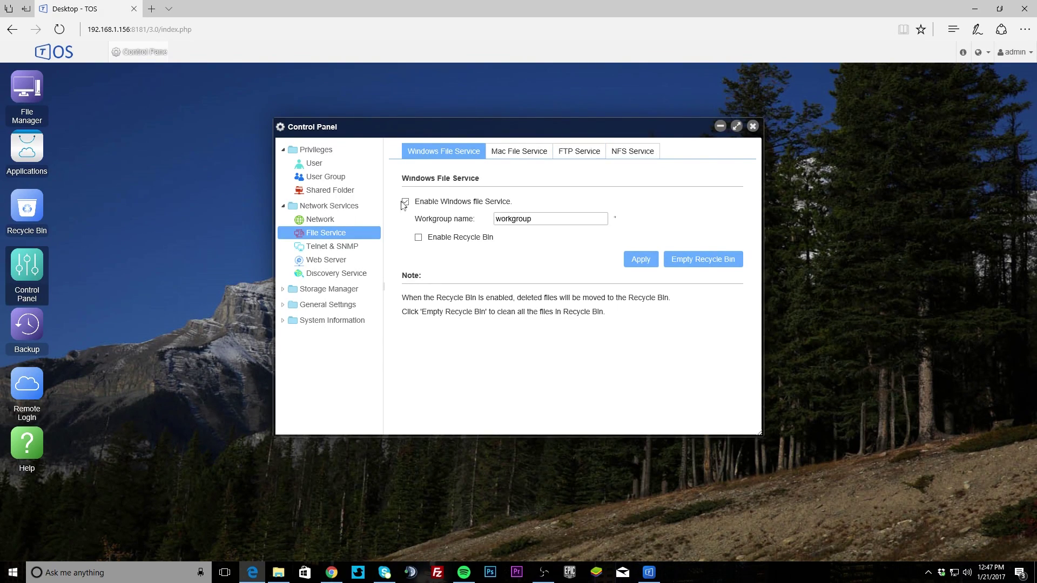
pyautogui.click(351, 246)
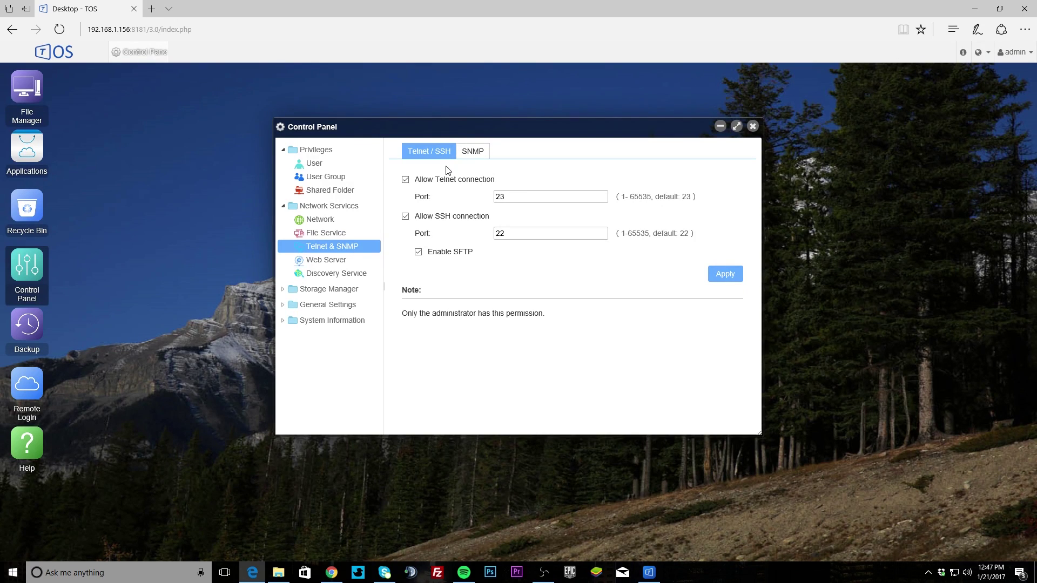
pyautogui.click(310, 265)
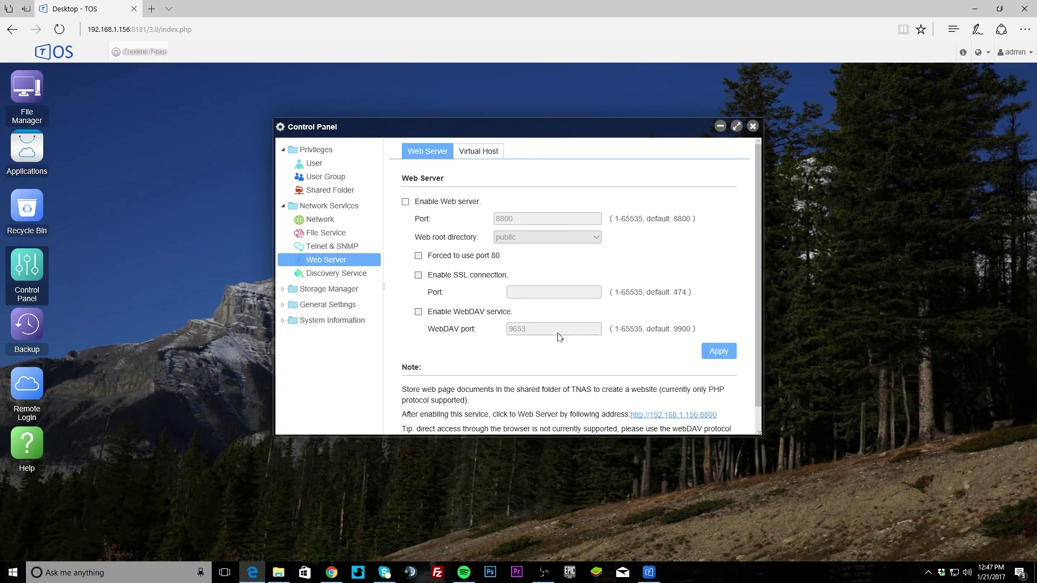
pyautogui.scroll(-1, 640, 296)
pyautogui.scroll(1, 608, 295)
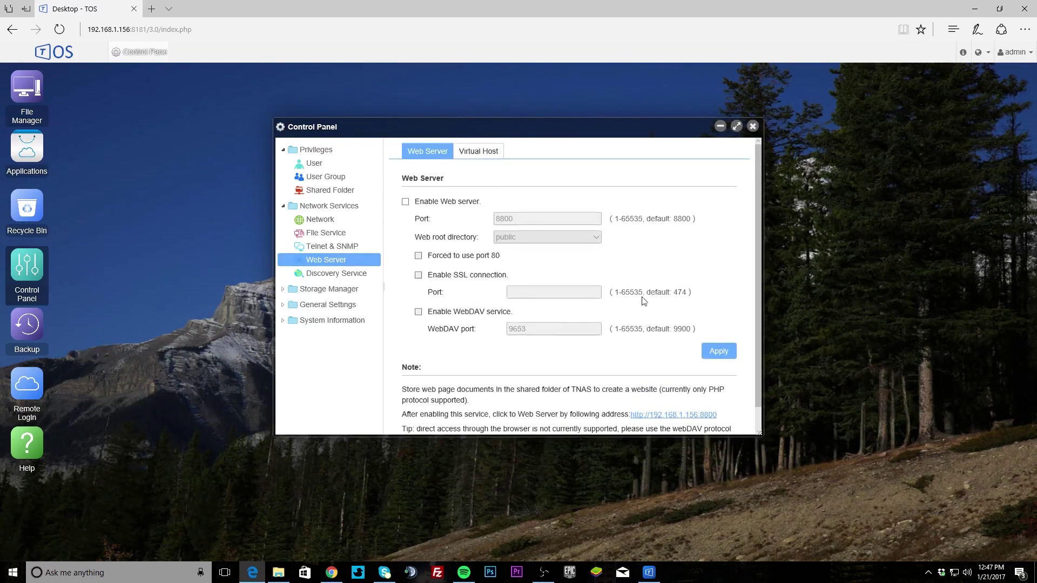
pyautogui.click(470, 153)
pyautogui.click(431, 153)
# Step: View the UPnP discovery settings, then the Storage Manager hard drive list
pyautogui.click(305, 276)
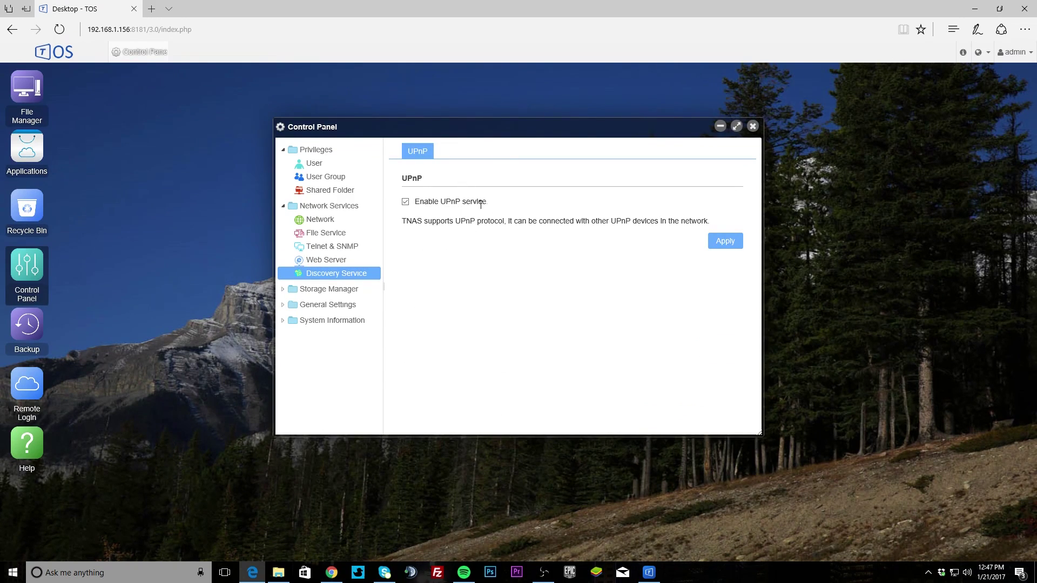
pyautogui.click(356, 289)
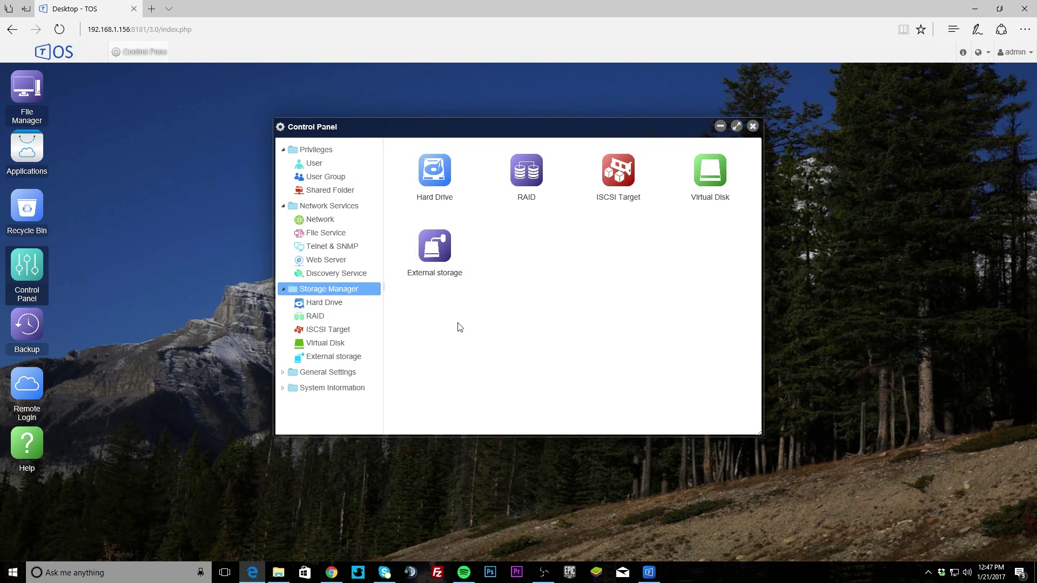
pyautogui.click(429, 177)
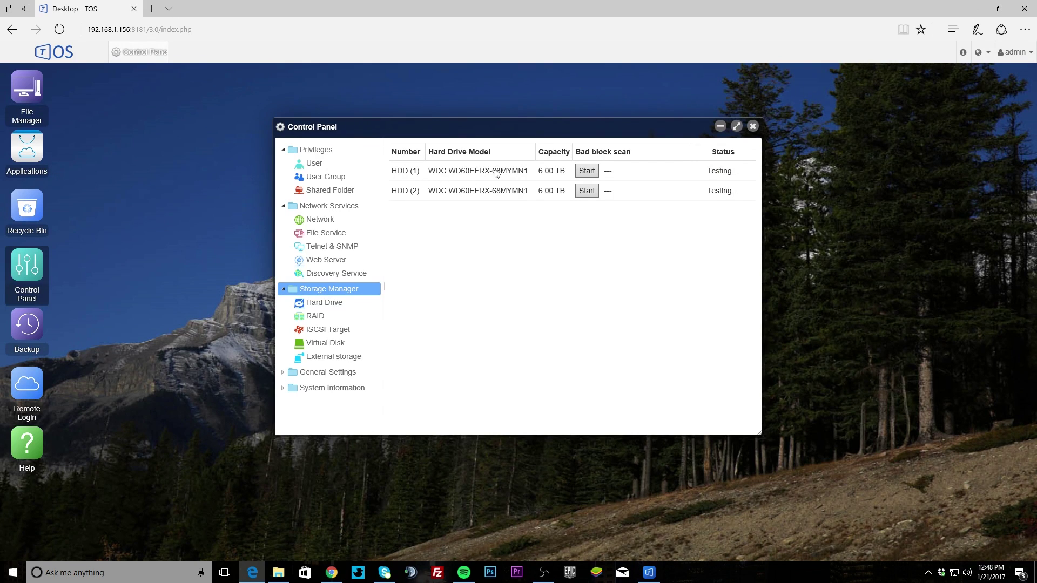
# Step: Review the Hard Drive page and the RAID-1 volume details
pyautogui.click(336, 302)
pyautogui.click(315, 317)
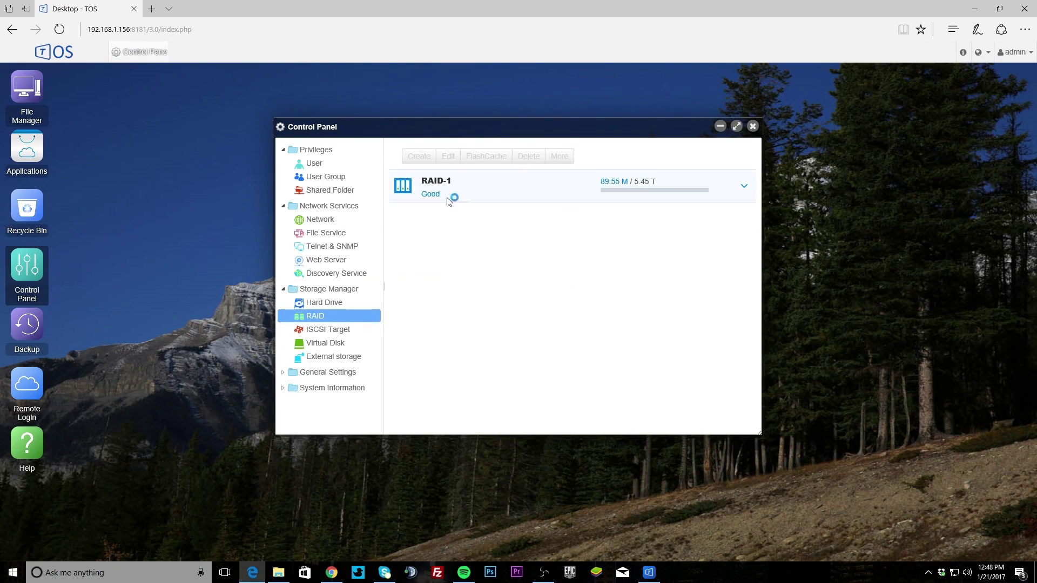
pyautogui.click(455, 193)
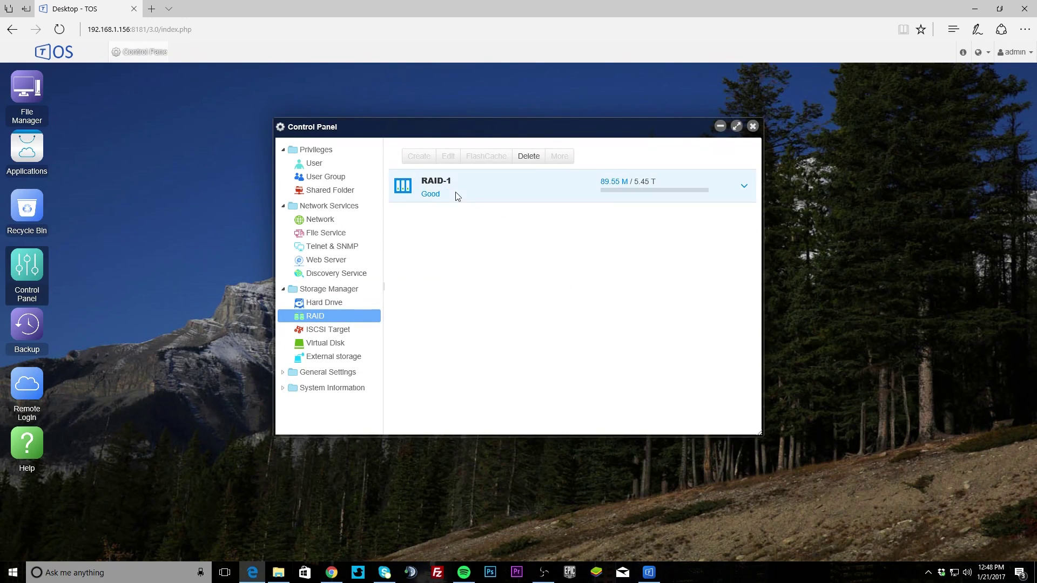
pyautogui.click(744, 186)
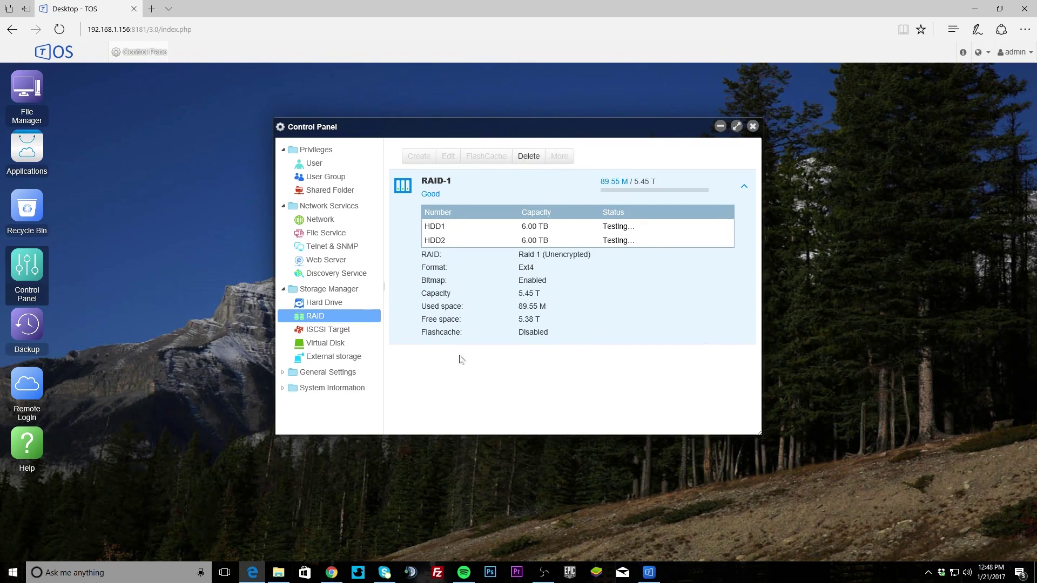
# Step: Check the iSCSI Target, Virtual Disk and External storage pages, then expand General Settings
pyautogui.click(316, 332)
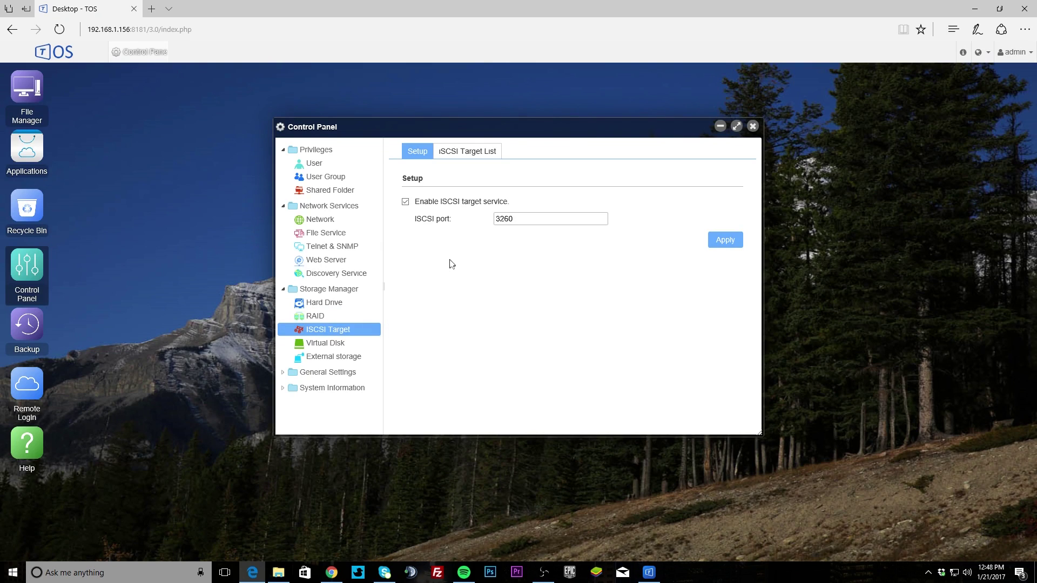
pyautogui.click(336, 345)
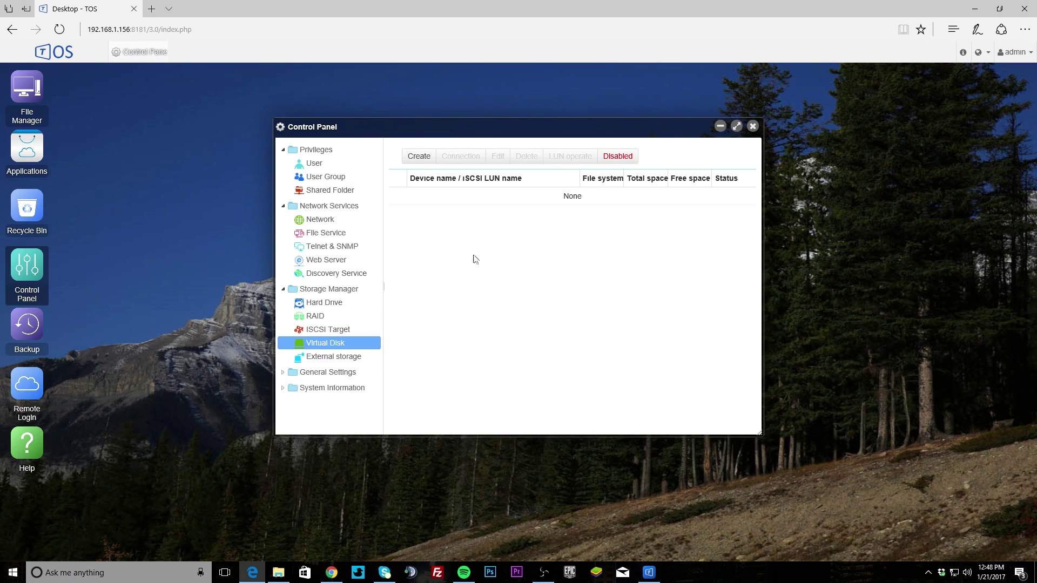
pyautogui.click(336, 357)
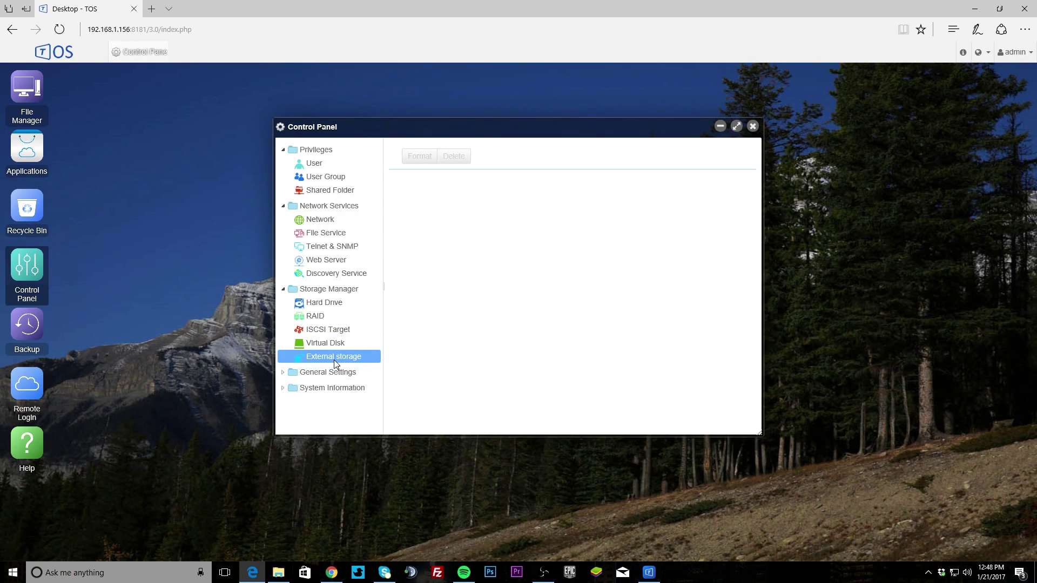
pyautogui.click(322, 372)
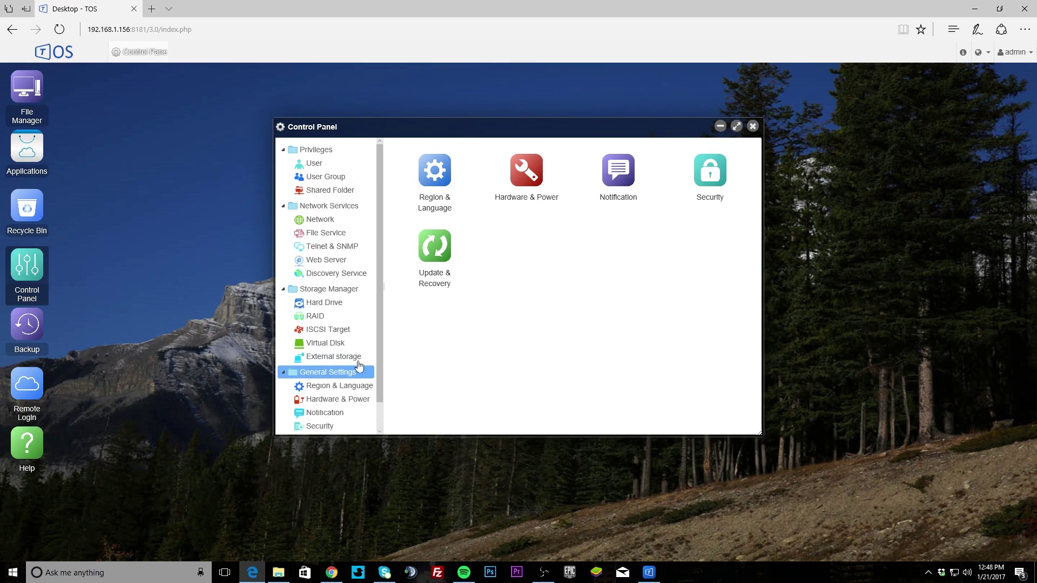
# Step: Look at Hardware & Power settings, then the Notification page with SMTP server options
pyautogui.scroll(-1, 359, 366)
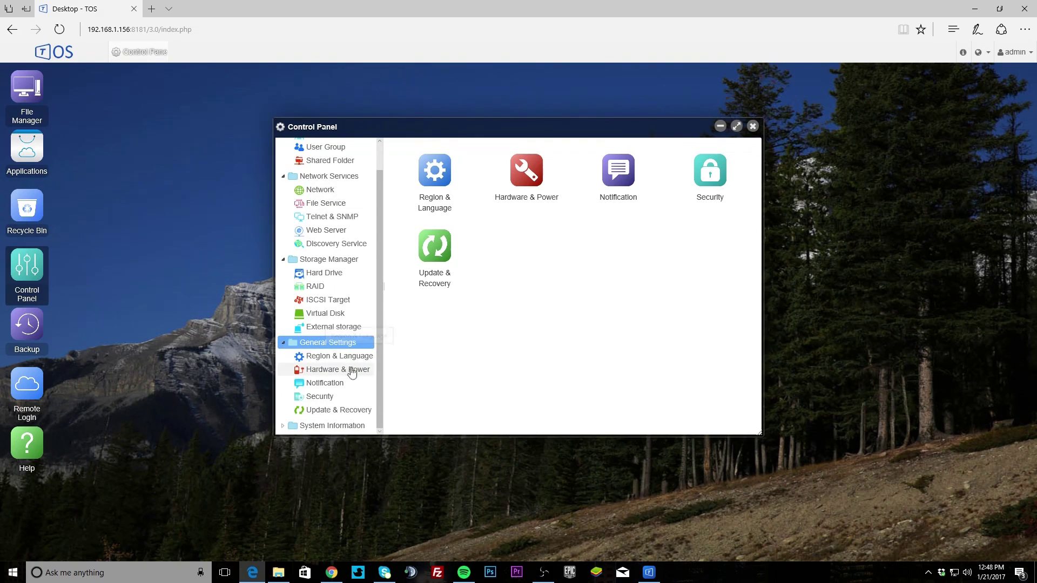
pyautogui.click(354, 371)
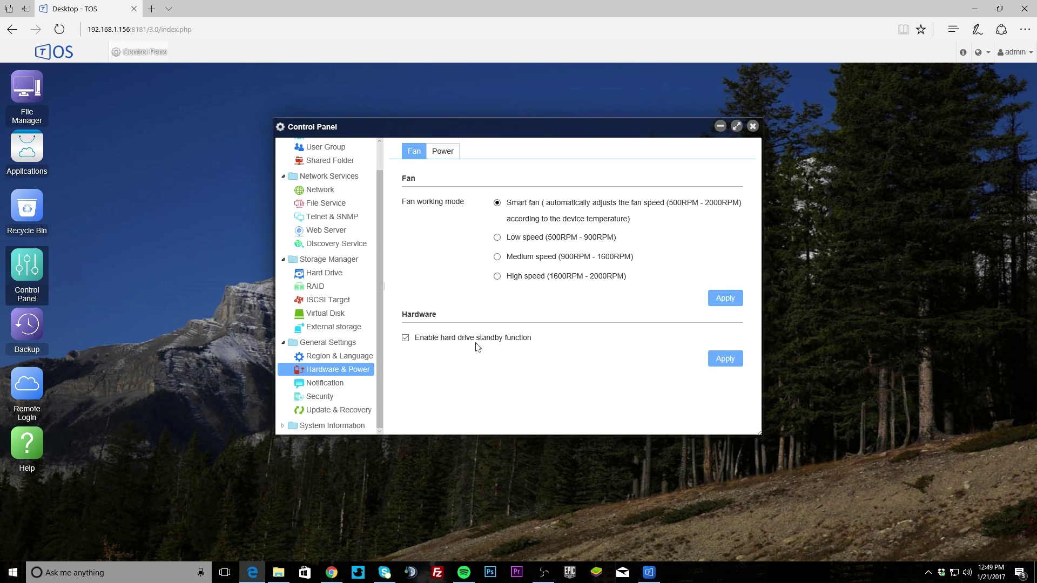
pyautogui.scroll(1, 378, 373)
pyautogui.scroll(-1, 373, 392)
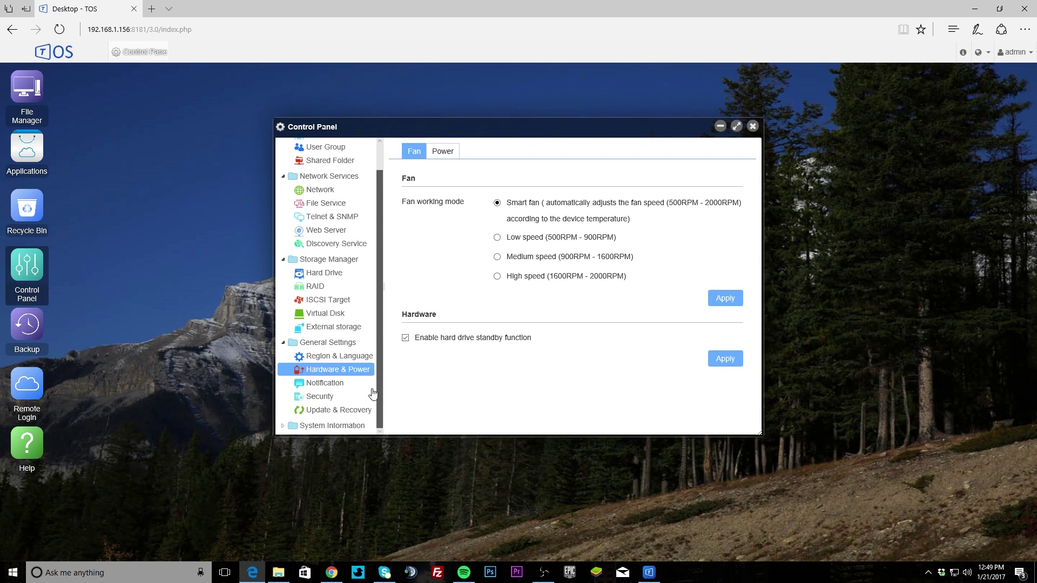
pyautogui.click(340, 385)
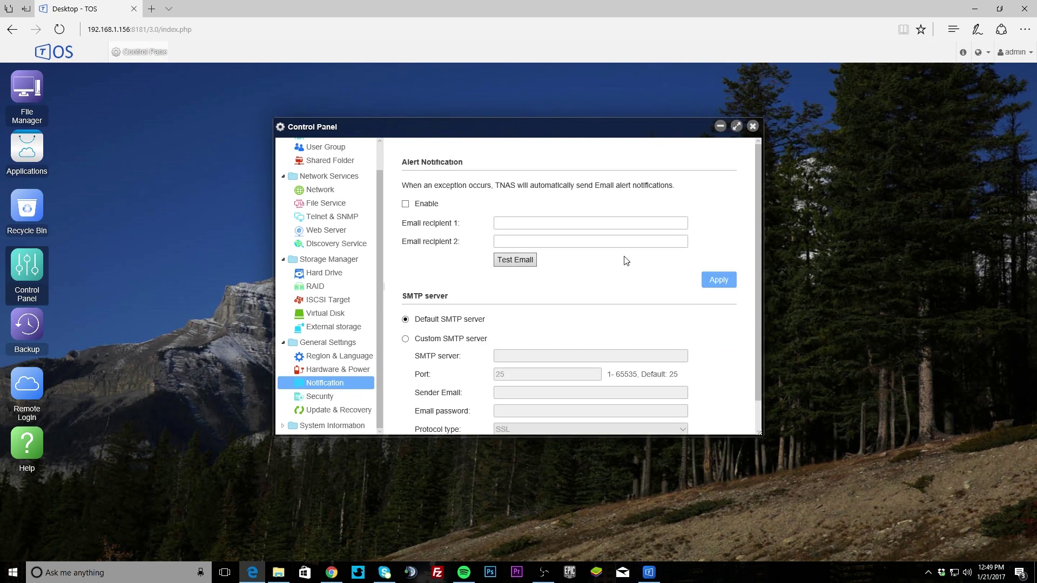
# Step: Review SSL certificate security, Update & Recovery, Backup & Restore and Restore to Factory Default pages
pyautogui.scroll(-1, 553, 230)
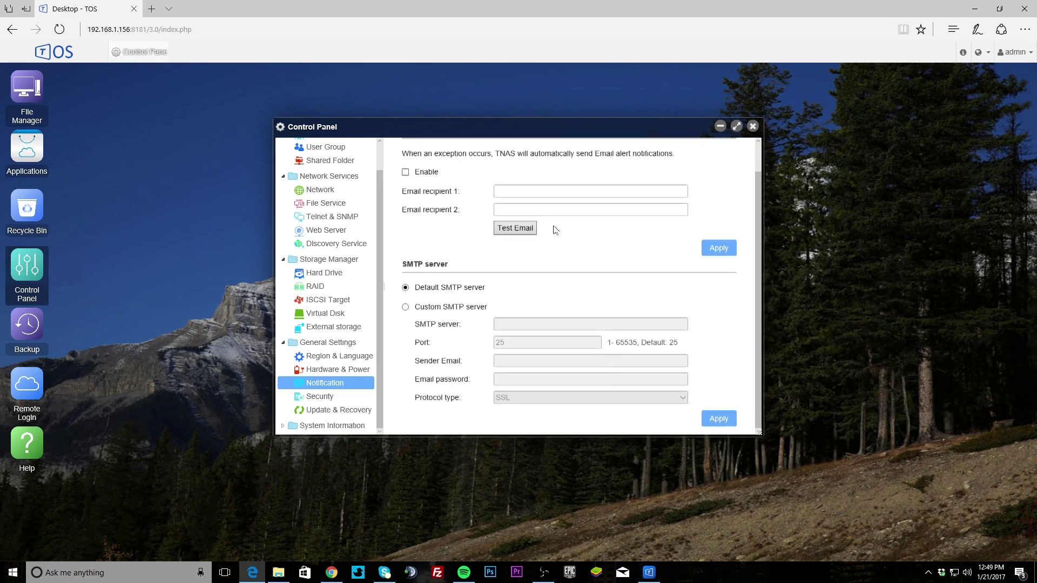
pyautogui.scroll(1, 632, 309)
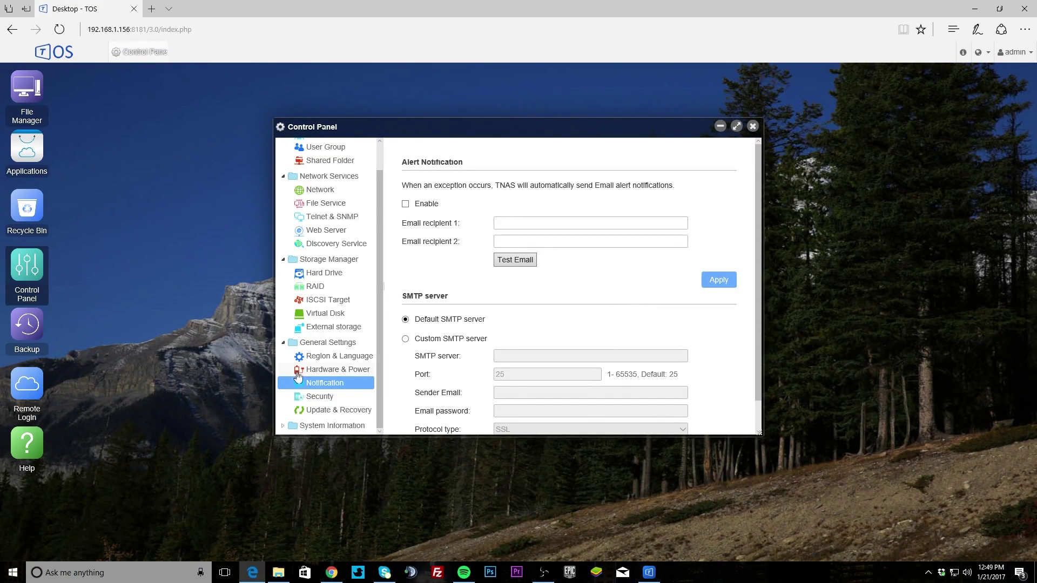
pyautogui.click(316, 397)
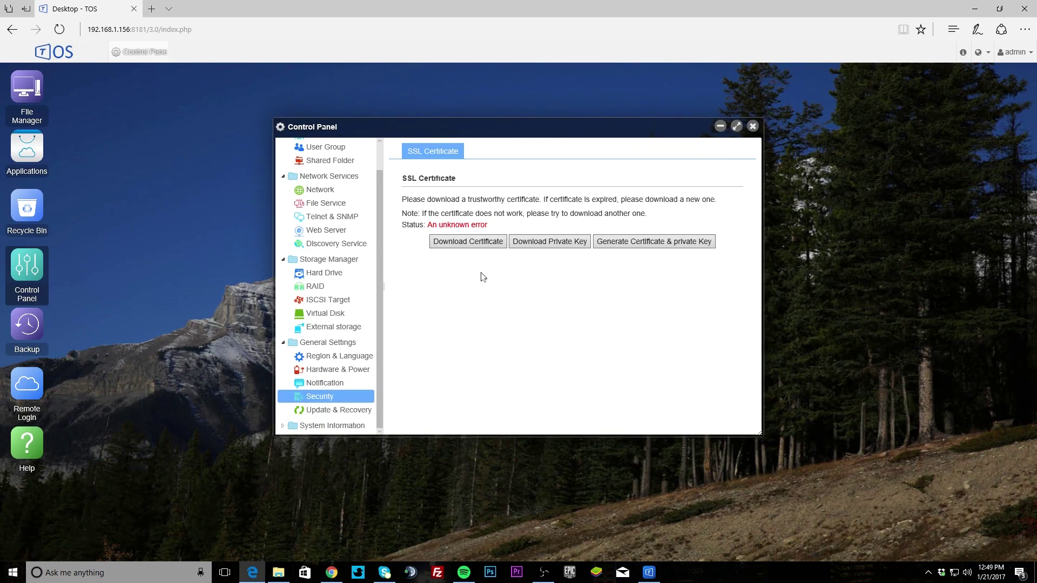
pyautogui.click(330, 411)
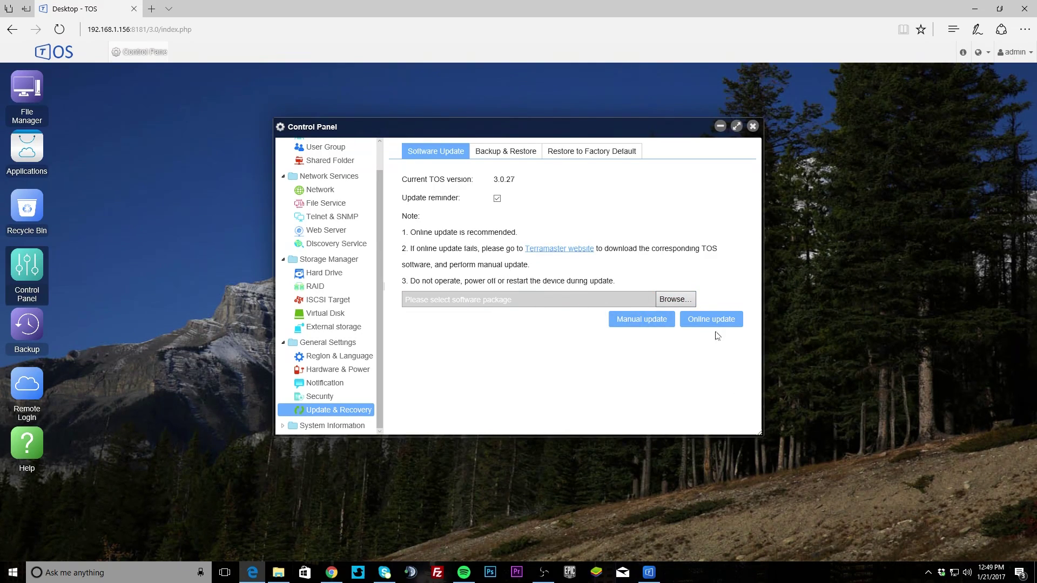
pyautogui.click(498, 154)
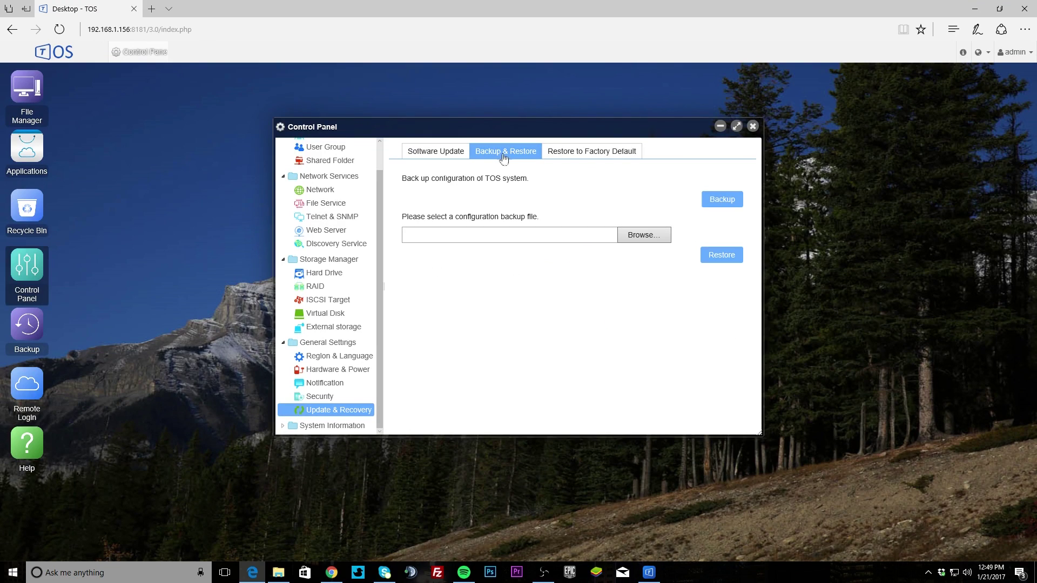
pyautogui.click(590, 158)
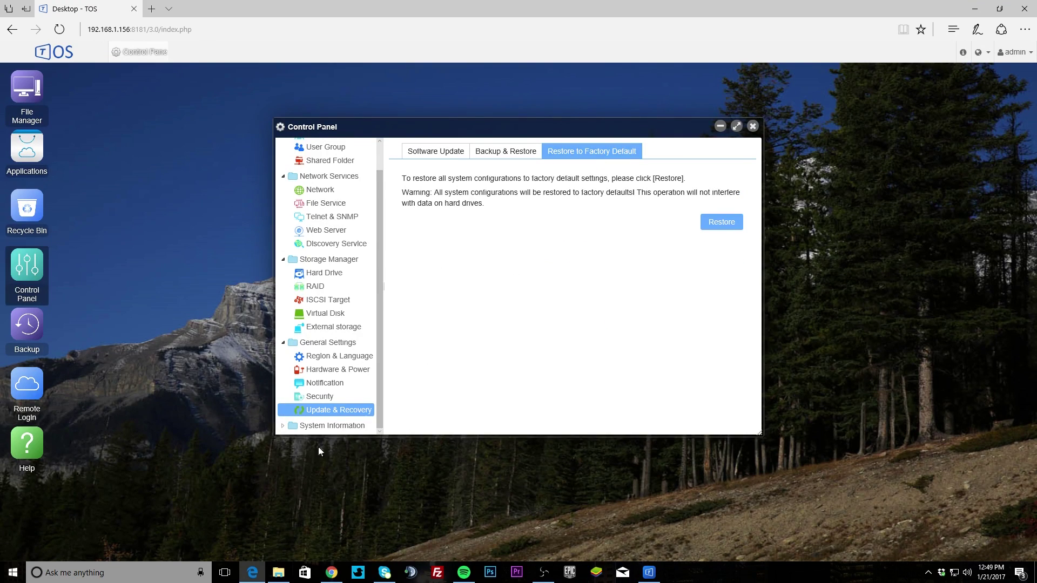
pyautogui.click(321, 428)
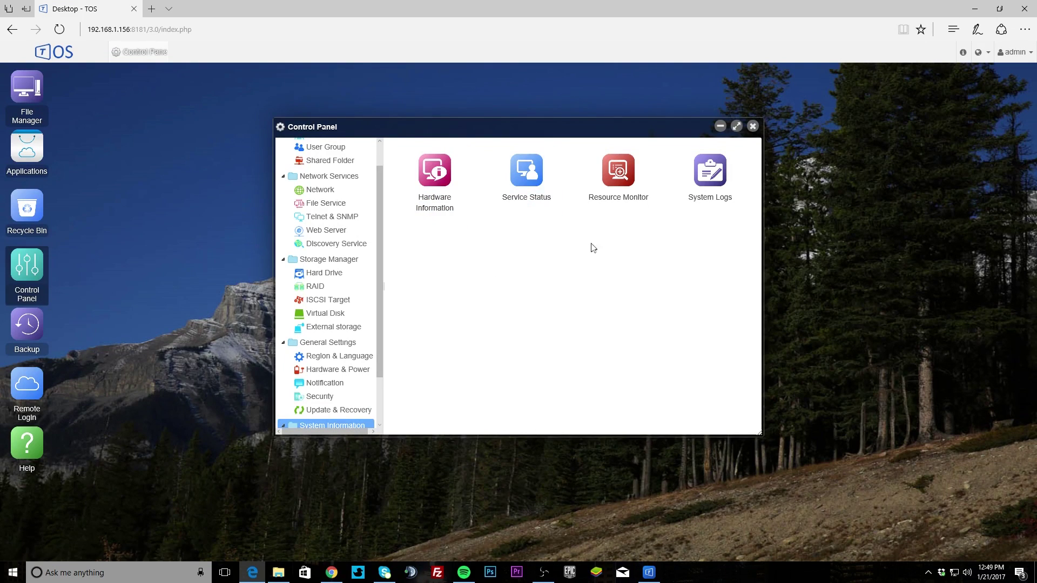
# Step: Open Resource Monitor and view CPU, memory, RAID storage and bandwidth usage
pyautogui.click(615, 208)
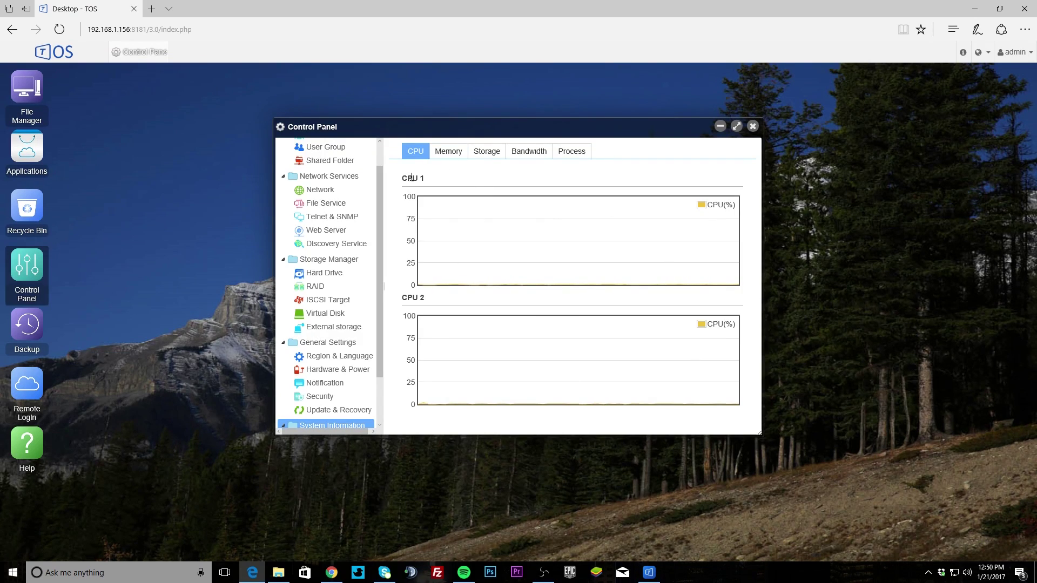
pyautogui.click(445, 155)
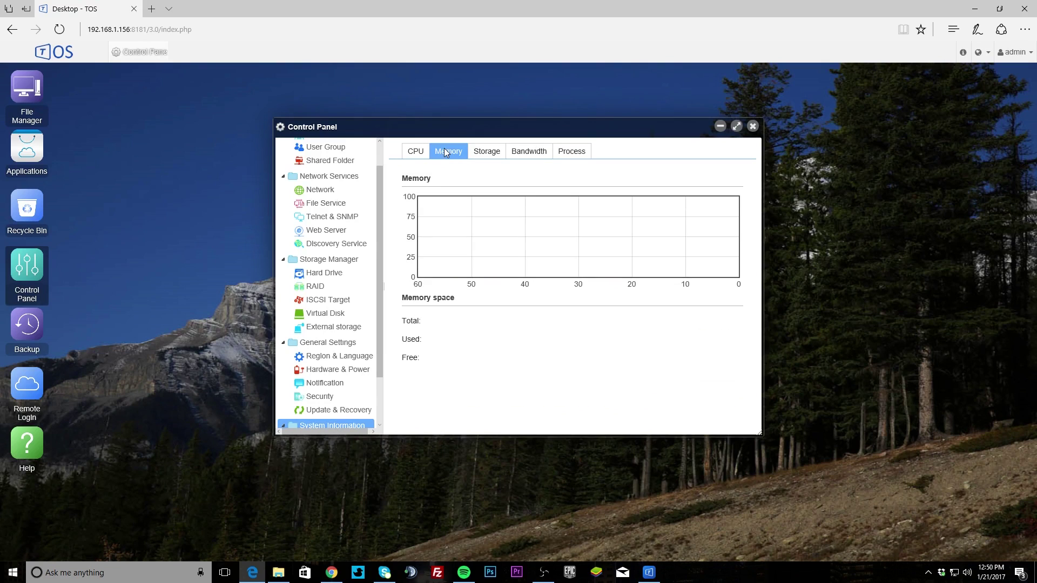
pyautogui.click(478, 154)
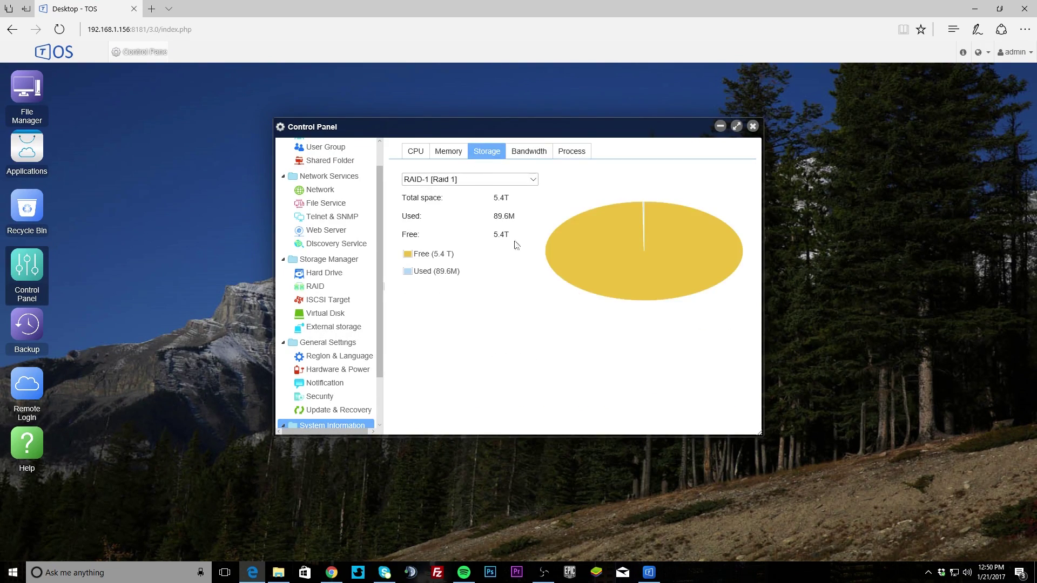
pyautogui.click(531, 153)
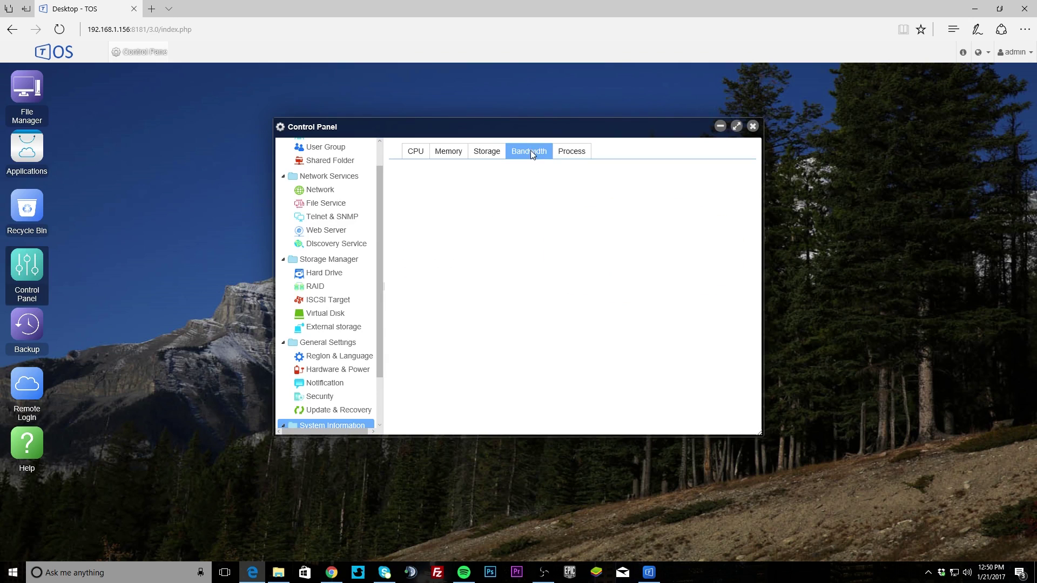
# Step: Scroll through the running processes list, then close the Control Panel
pyautogui.click(563, 155)
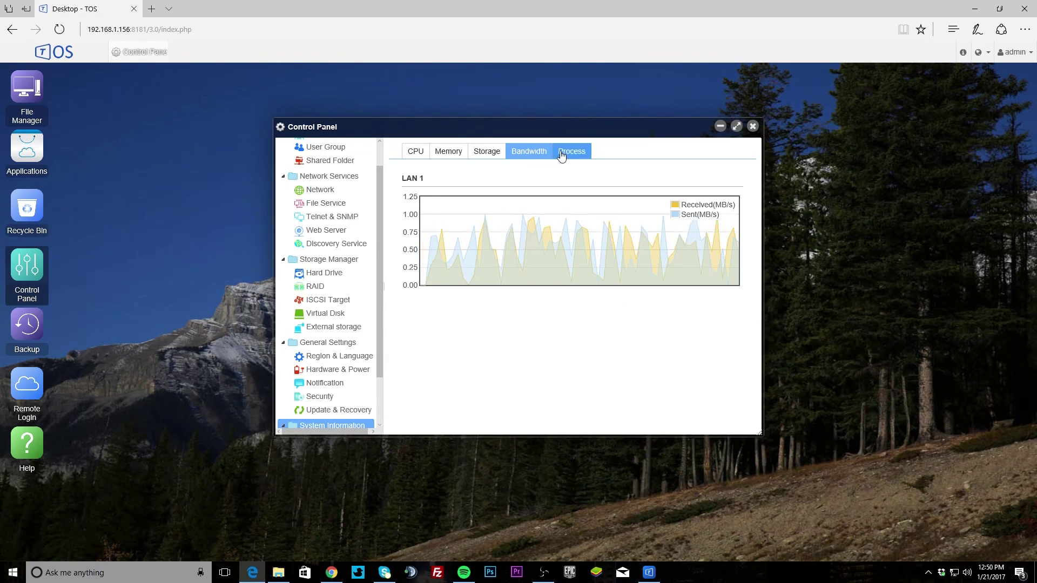
pyautogui.scroll(-10, 559, 324)
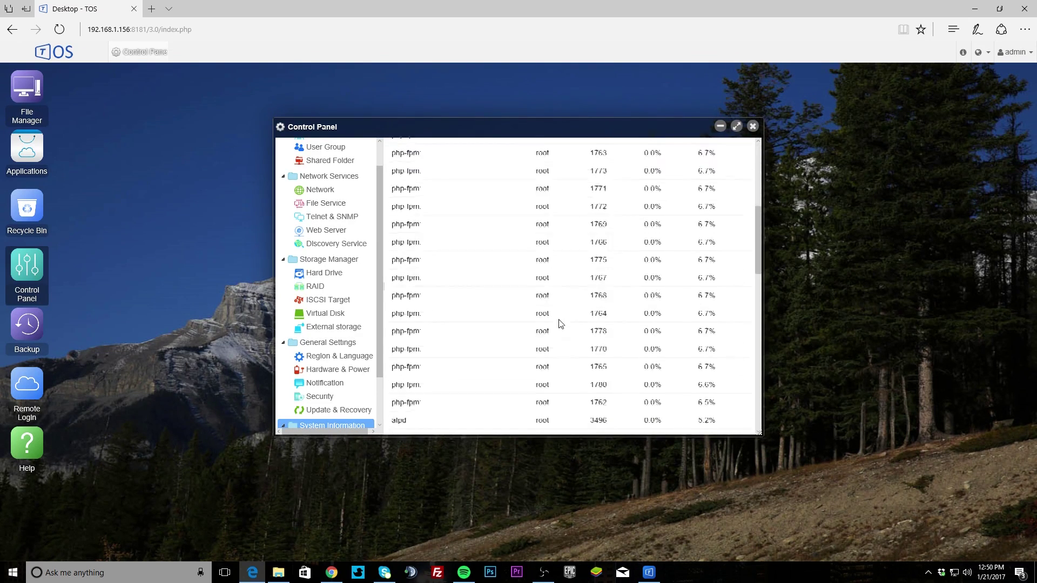
pyautogui.scroll(-5, 561, 323)
pyautogui.scroll(-2, 346, 370)
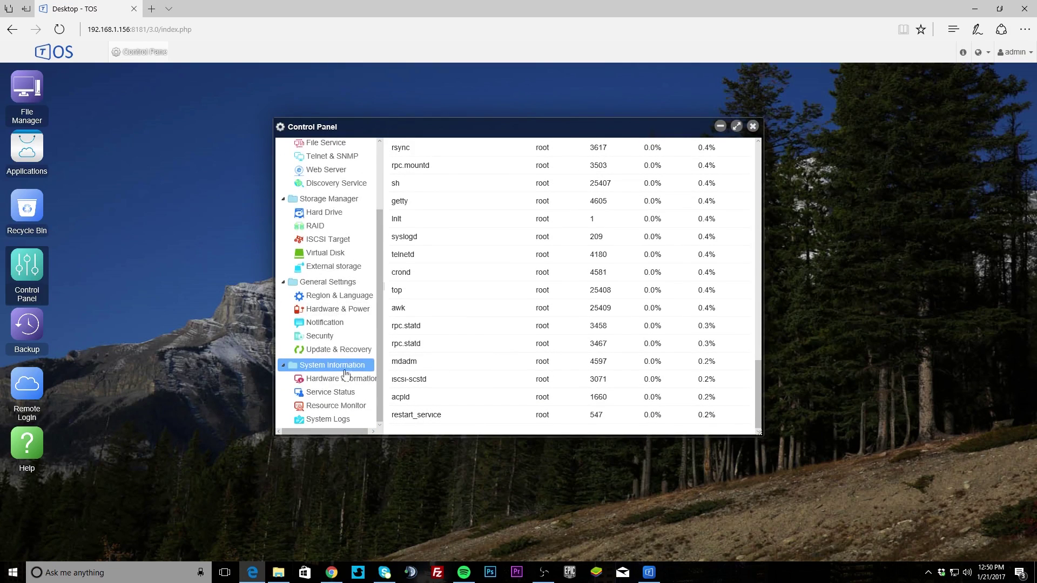
pyautogui.click(753, 126)
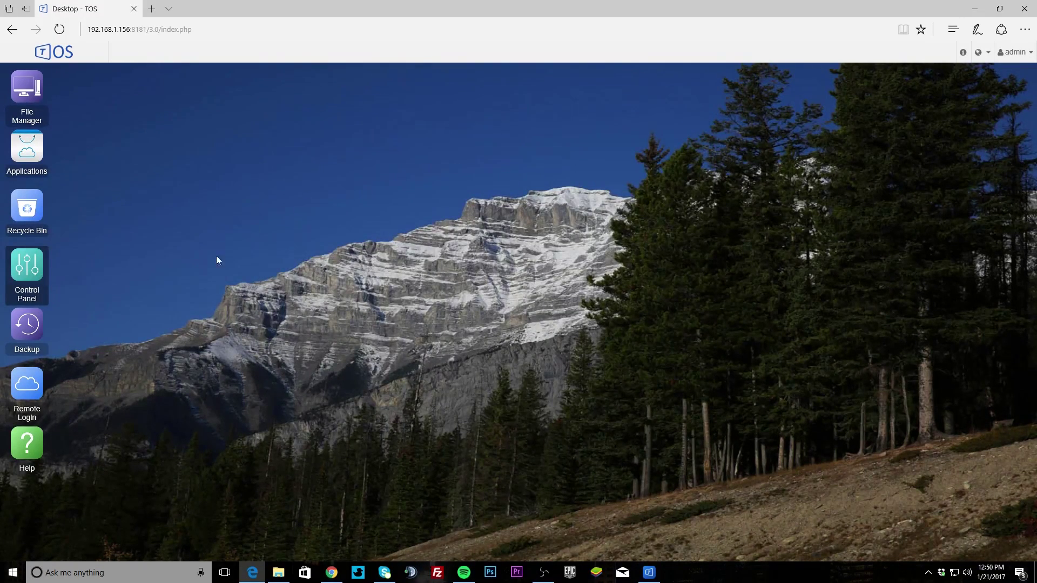
# Step: Browse Backup's Time Machine and To External Device options, then switch to Remote Login
pyautogui.click(23, 335)
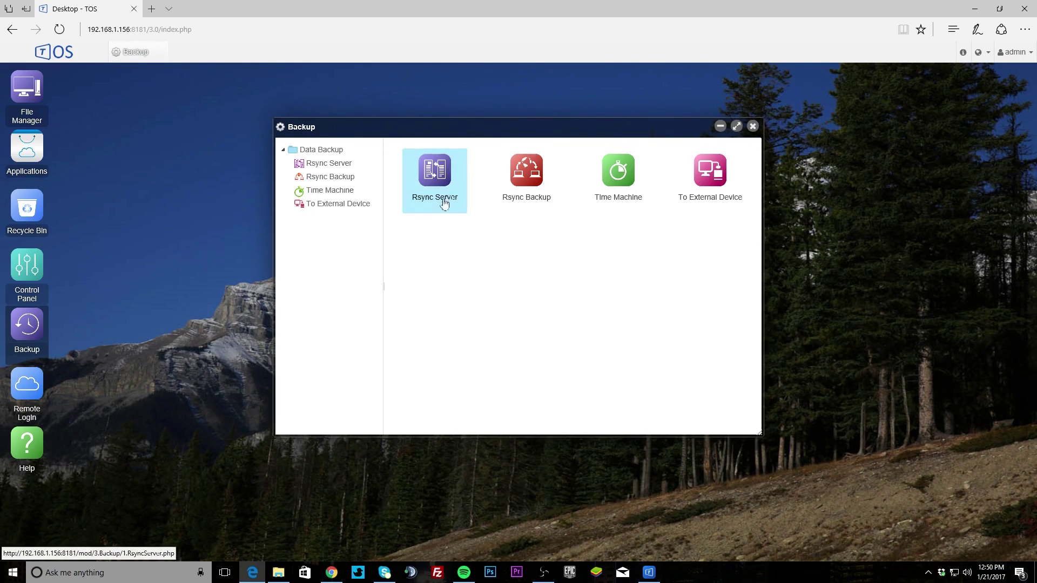
pyautogui.click(625, 203)
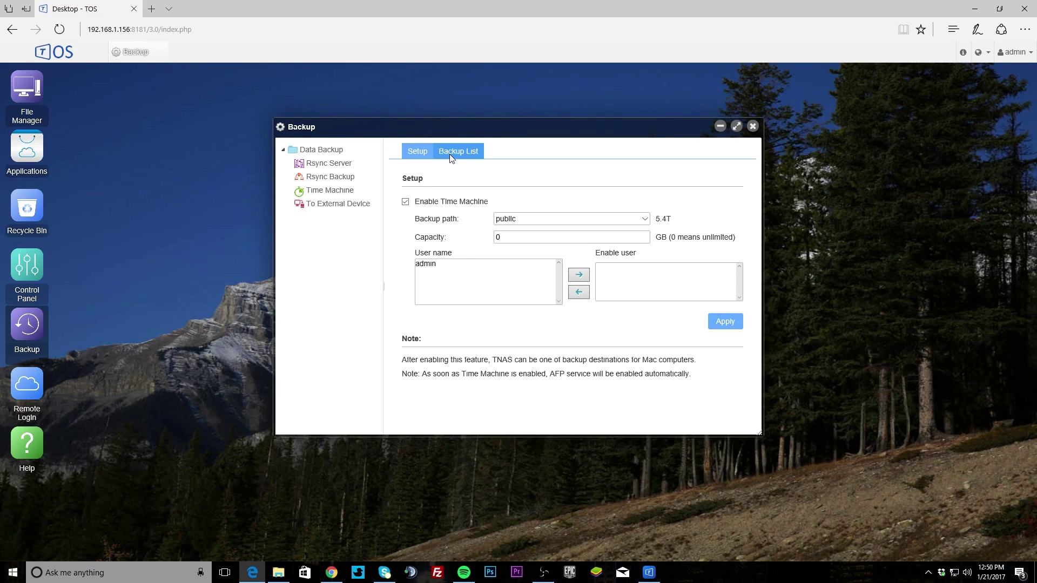
pyautogui.click(360, 208)
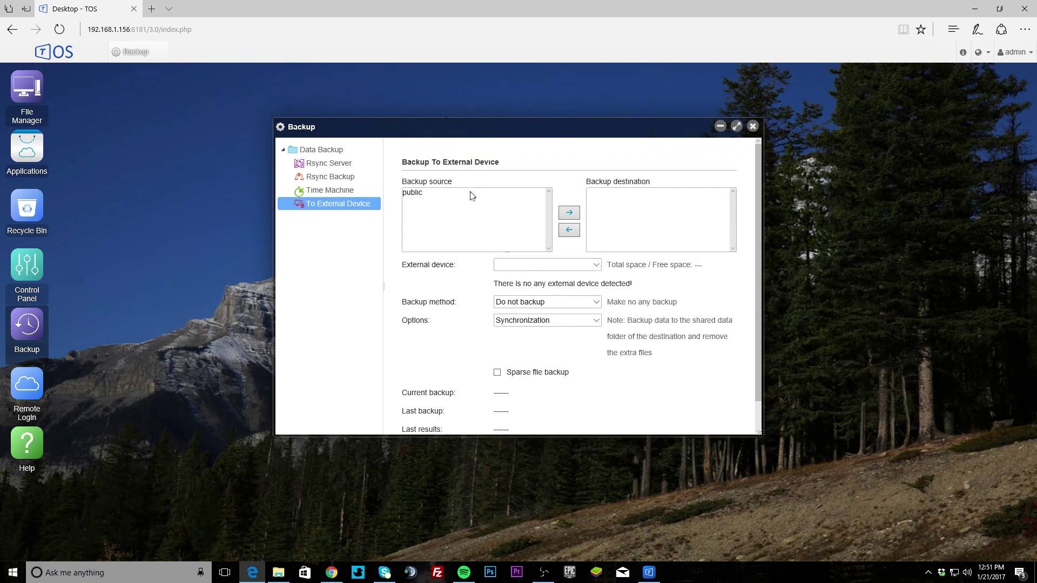
pyautogui.click(753, 127)
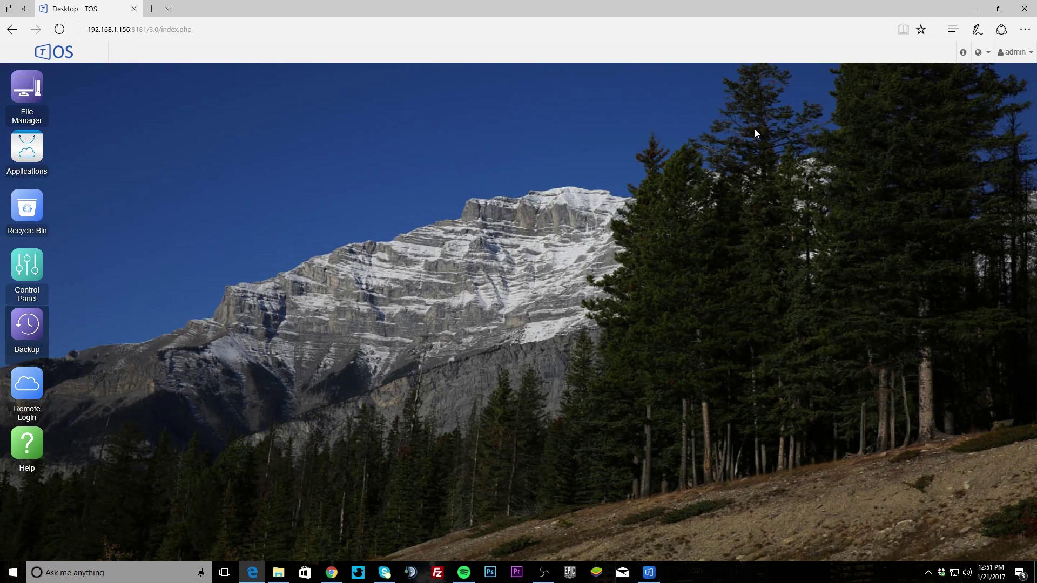
pyautogui.click(28, 397)
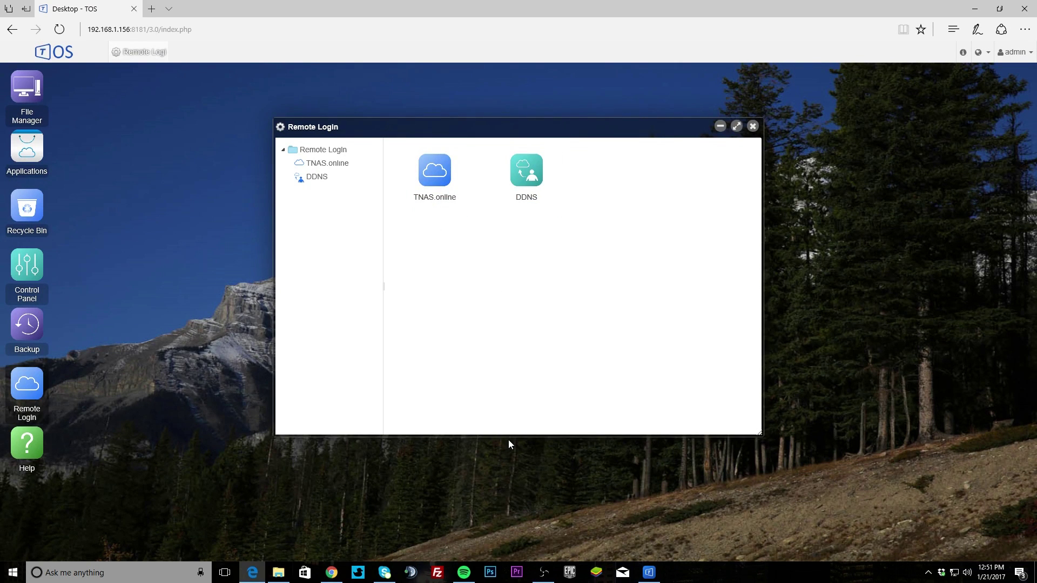
# Step: Swap Remote Login for the Help window and skim its FAQ questions
pyautogui.click(752, 127)
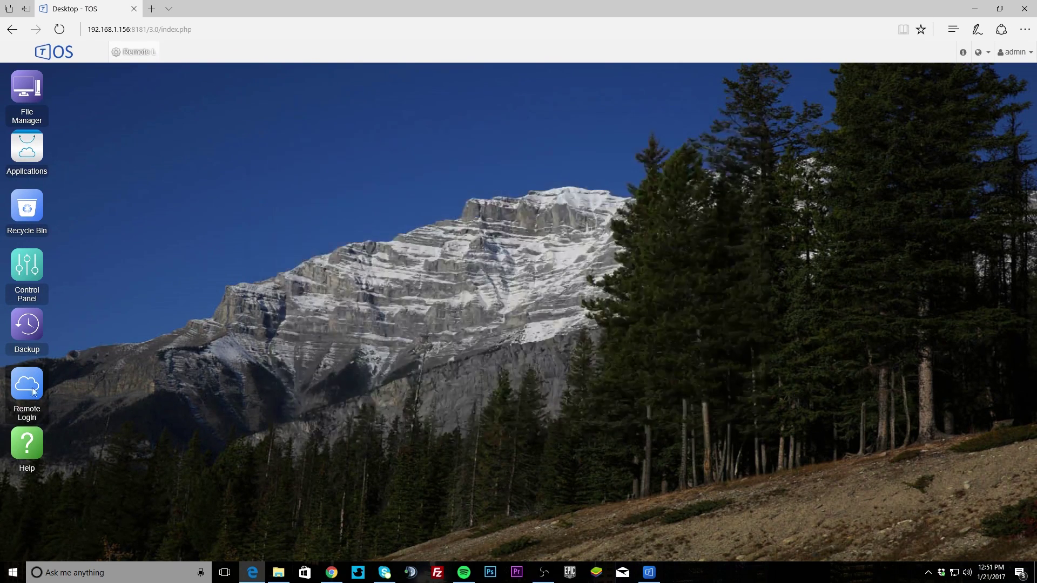
pyautogui.click(23, 442)
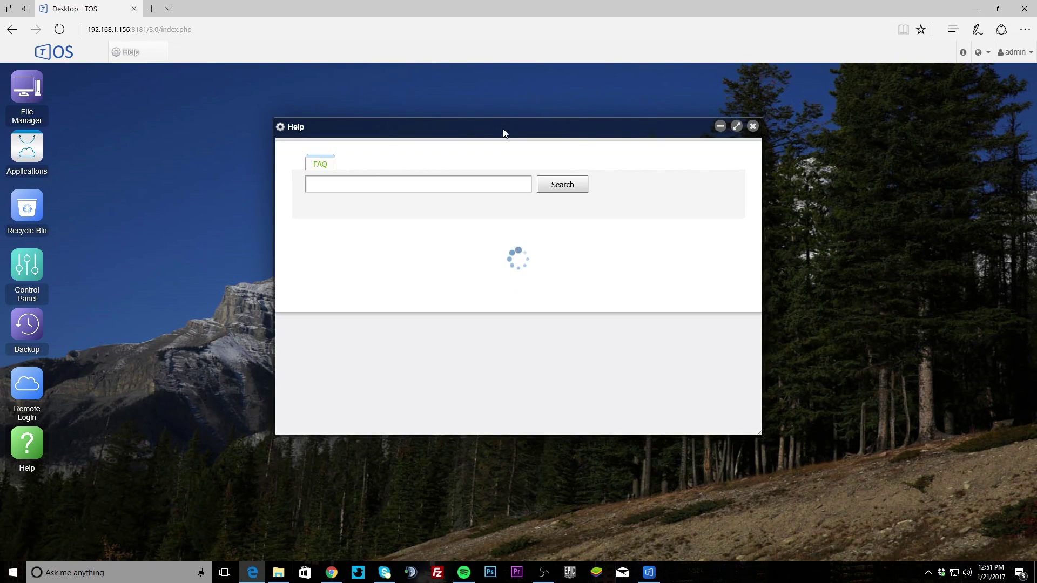
pyautogui.scroll(-10, 336, 254)
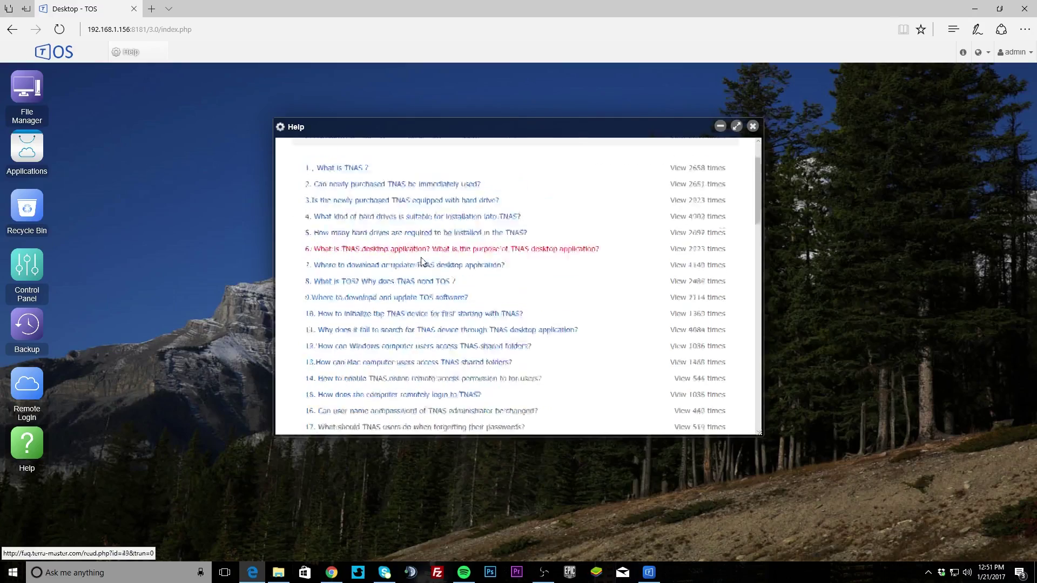
pyautogui.scroll(10, 471, 332)
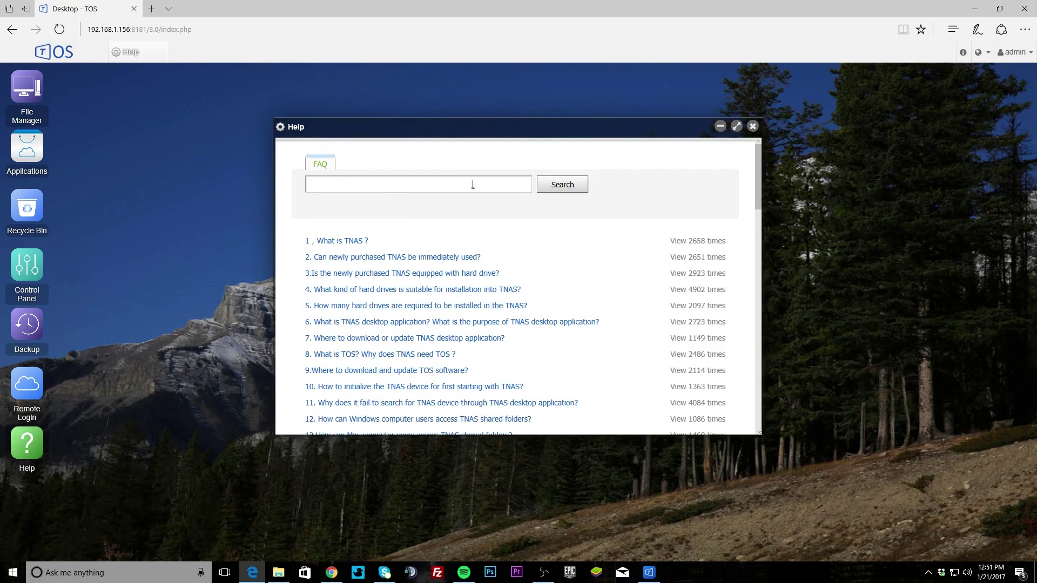
# Step: Dismiss the Help FAQ window to return to the desktop
pyautogui.click(753, 126)
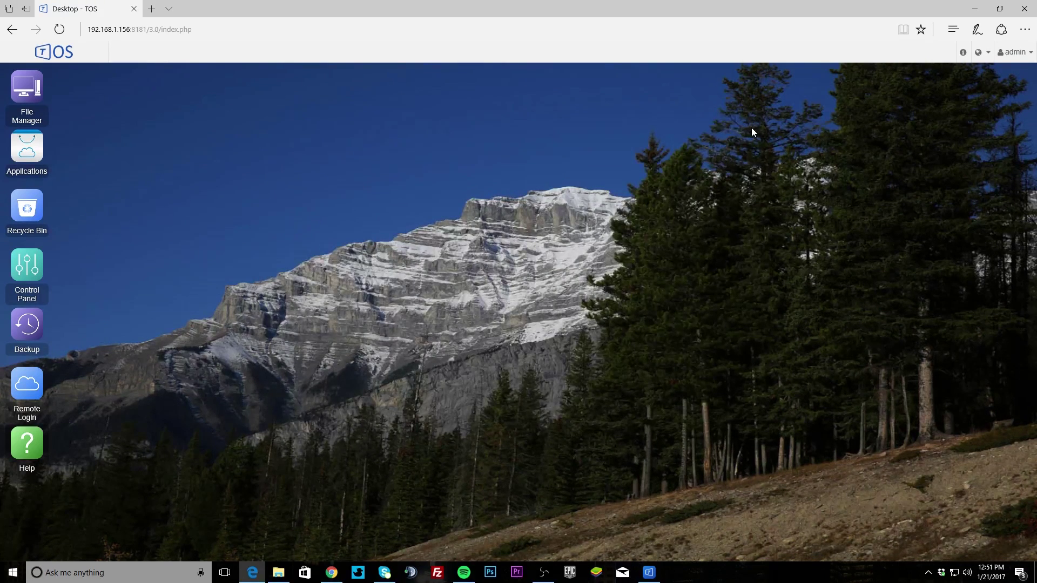